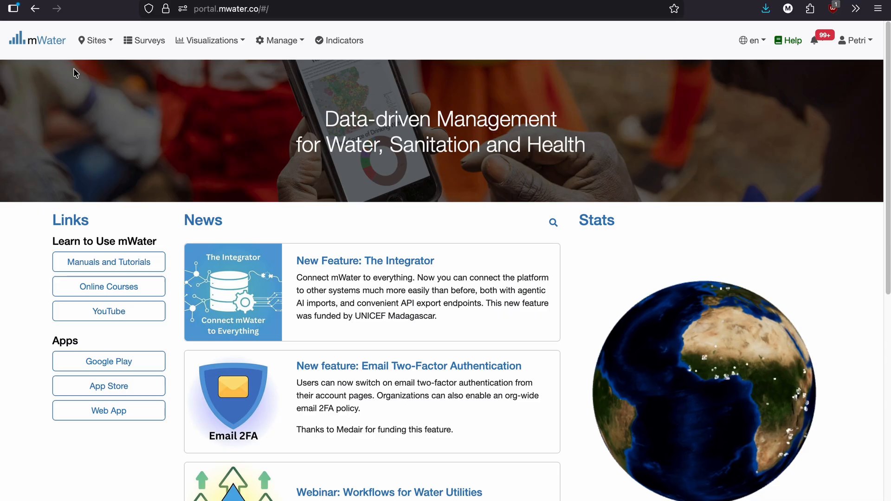
Start a new import integration from the Import Integrations page.
{"action": "left_click", "coordinate": [280, 41]}
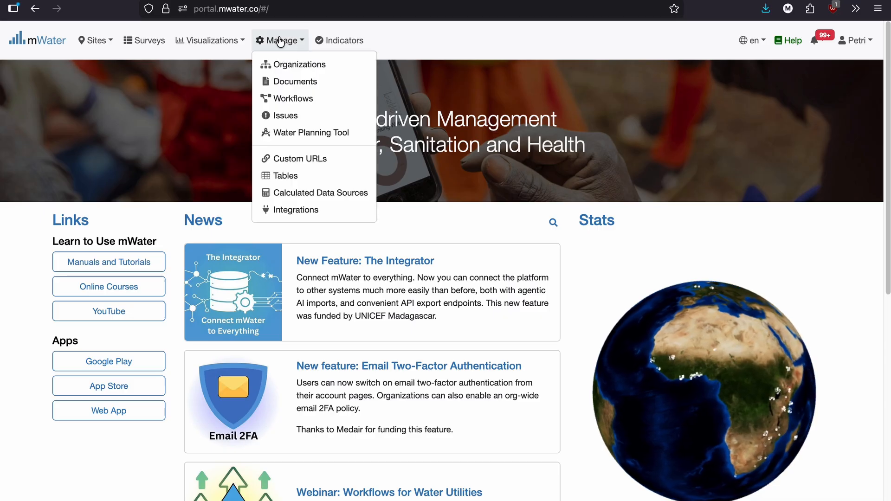
{"action": "left_click", "coordinate": [309, 214]}
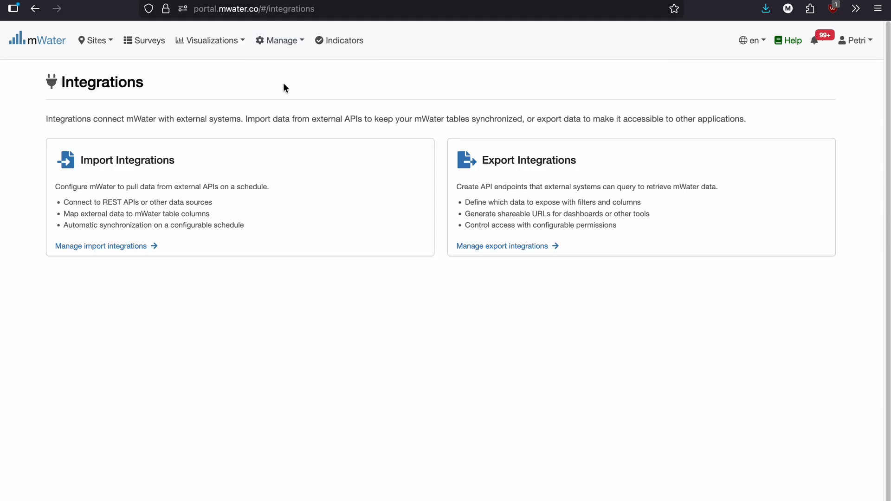
{"action": "left_click", "coordinate": [242, 161]}
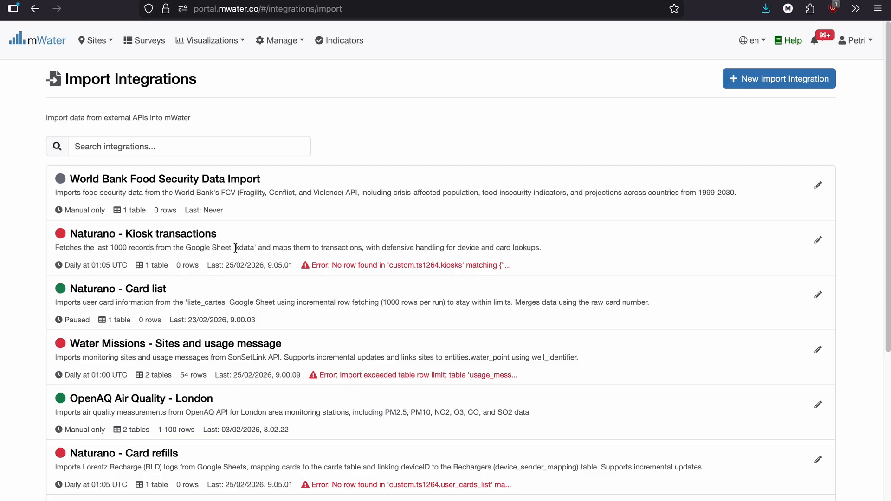
{"action": "left_click", "coordinate": [209, 154]}
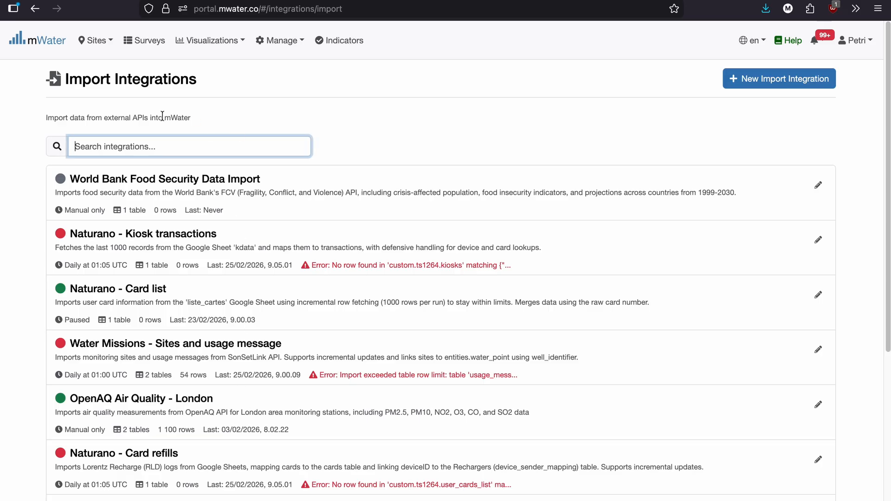
{"action": "left_click", "coordinate": [521, 131]}
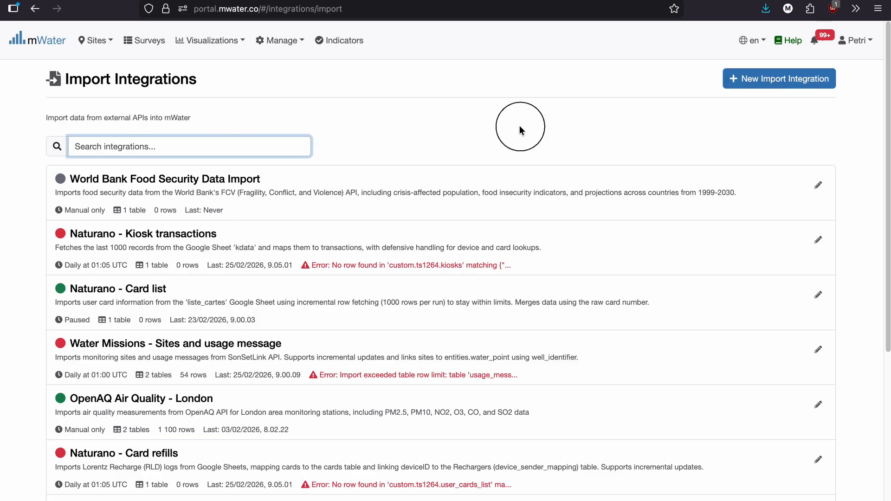
{"action": "left_click", "coordinate": [792, 84]}
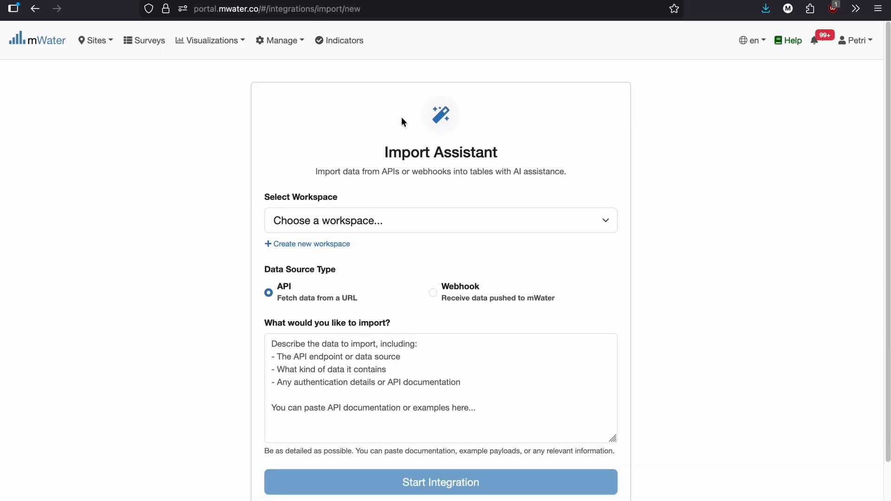
Set the import's workspace to "1. mWater Demonstrations", leaving API as the data source type.
{"action": "left_click", "coordinate": [349, 220]}
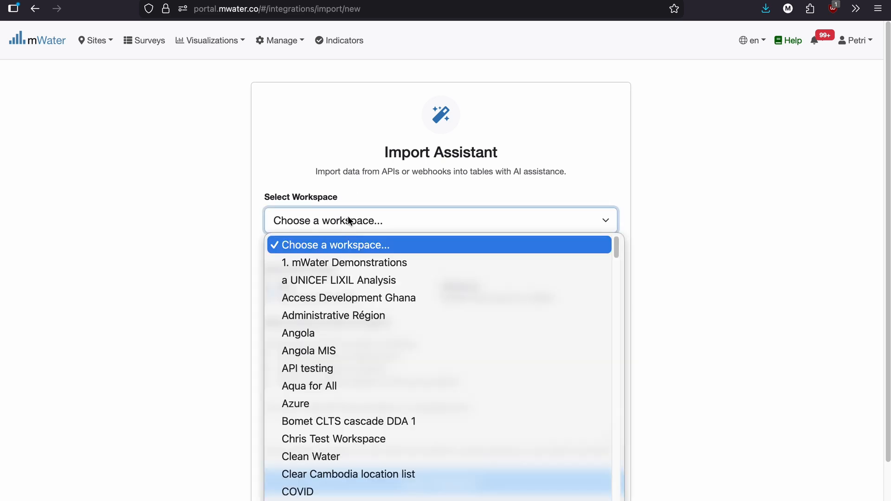
{"action": "left_click", "coordinate": [329, 263]}
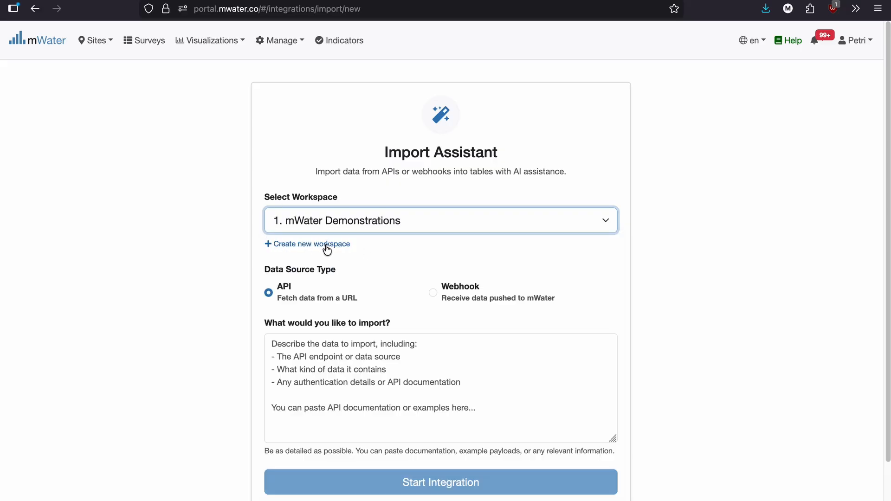
{"action": "left_click_drag", "start_coordinate": [273, 266], "coordinate": [357, 266]}
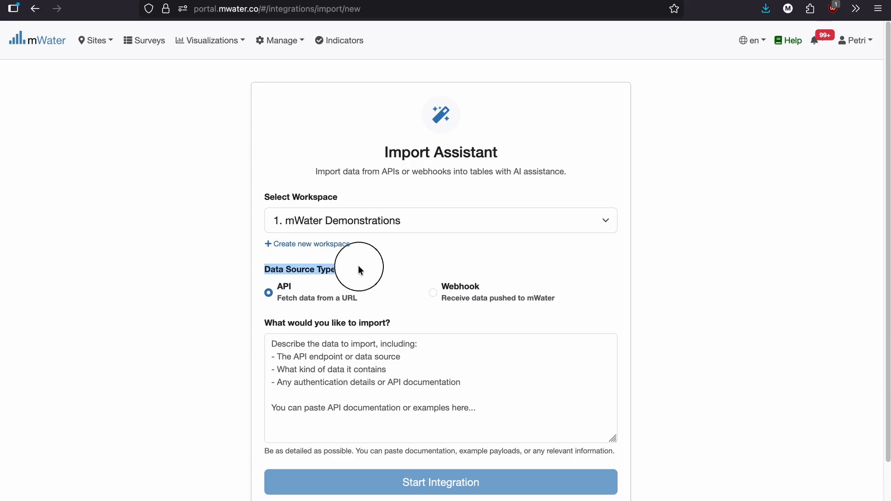
{"action": "left_click", "coordinate": [357, 265]}
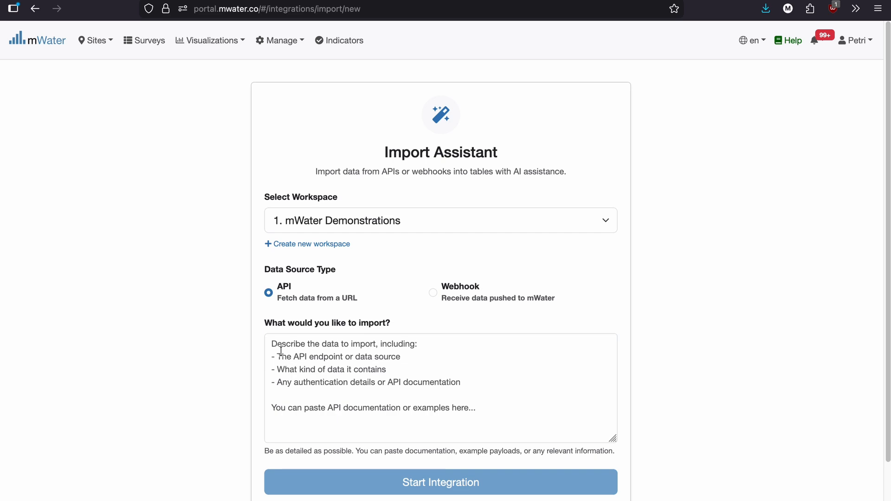
{"action": "left_click", "coordinate": [281, 351]}
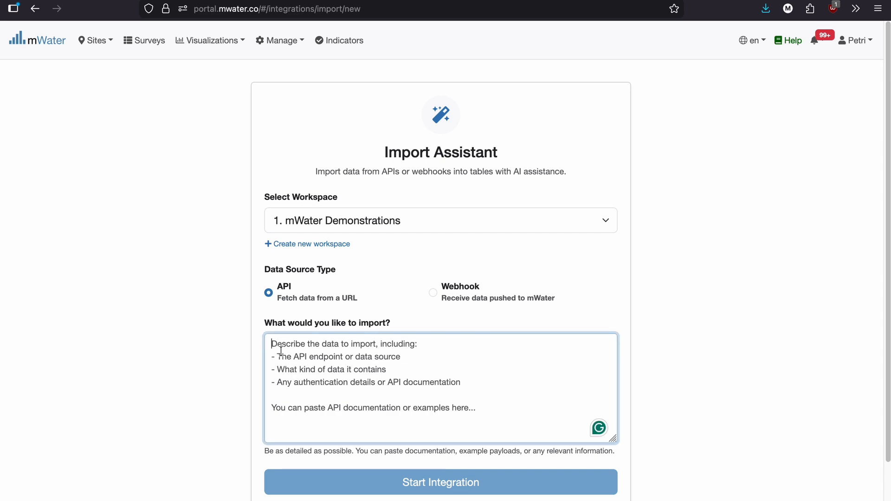
{"action": "type", "text": "Import da"}
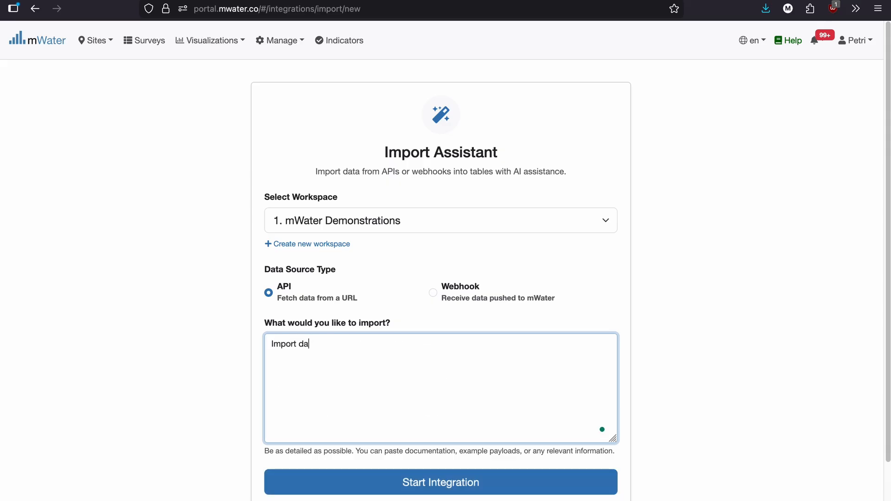
{"action": "type", "text": "ily weather data from Open-Met"}
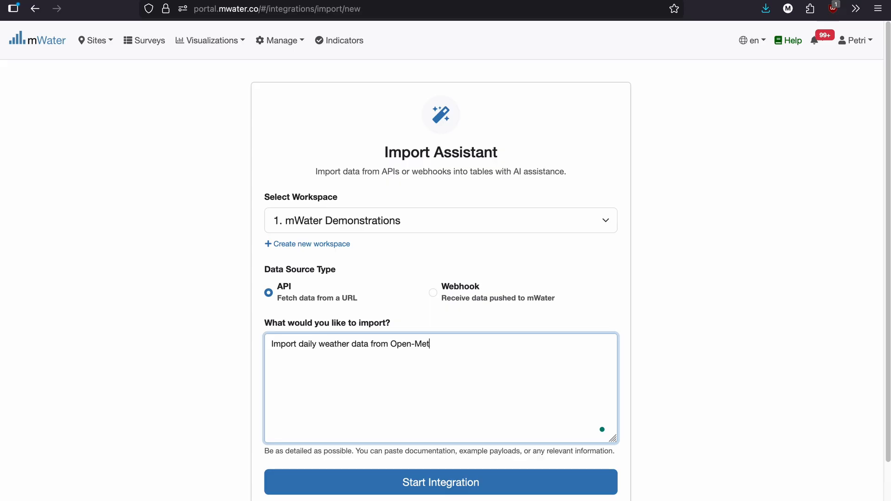
{"action": "type", "text": "eo (https://open-"}
{"action": "type", "text": "meteo.com"}
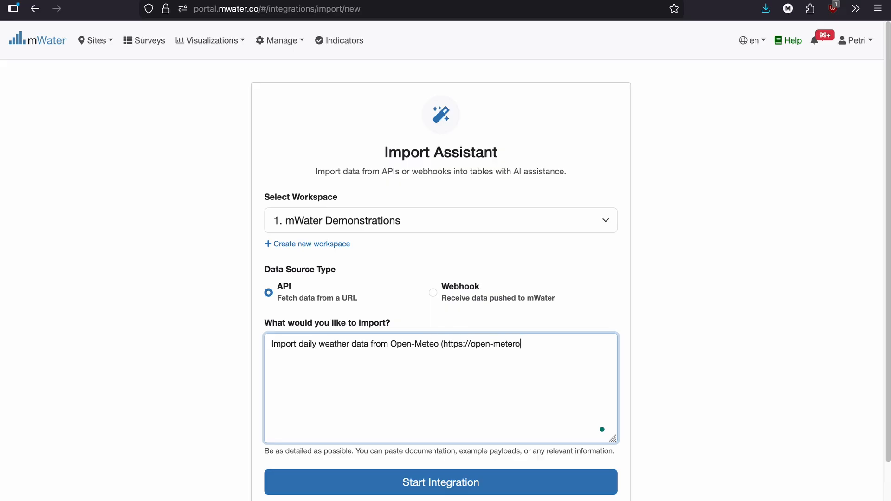
{"action": "type", "text": ") for Lusaka, Zambia."}
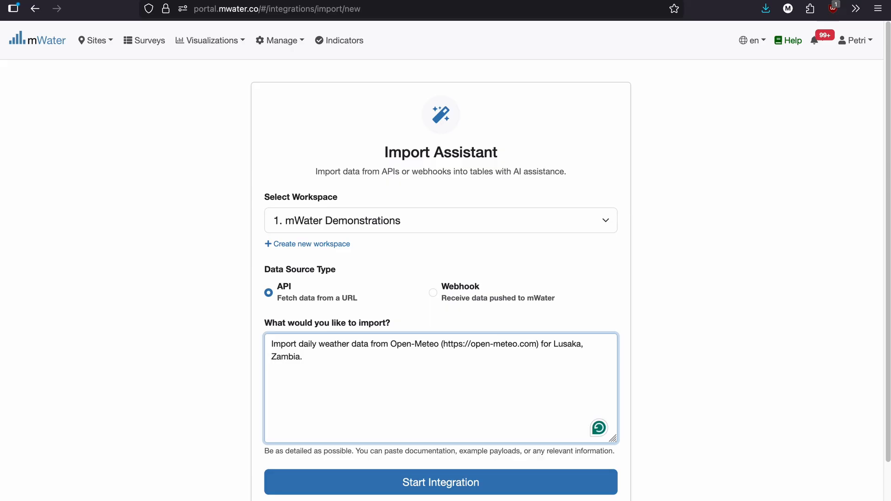
{"action": "type", "text": " I want daily precipitation"}
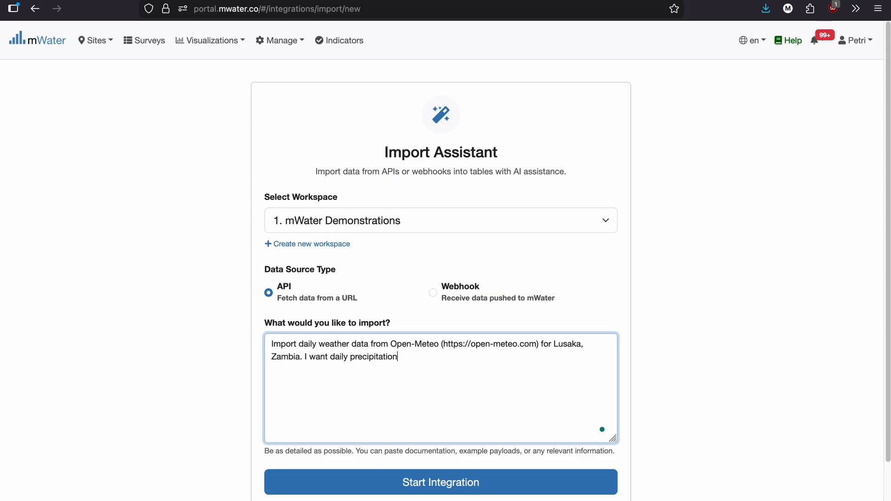
{"action": "type", "text": ", max and min temperature, and "}
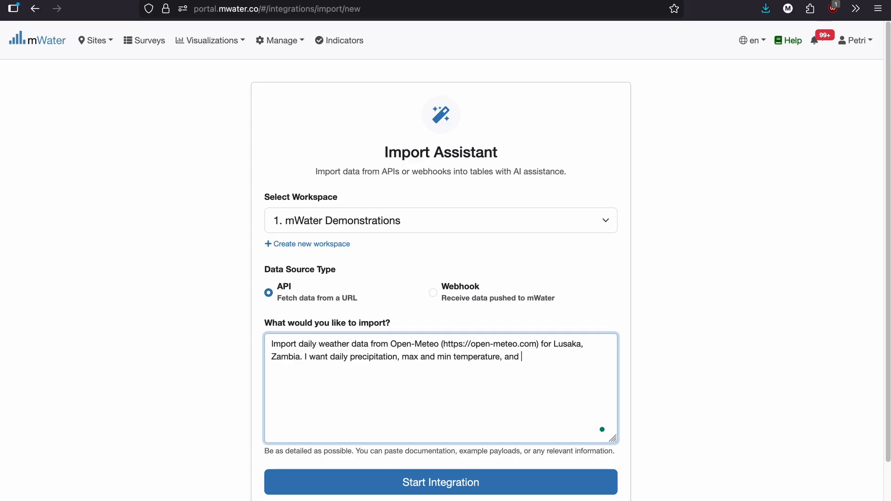
{"action": "type", "text": "relative humiidty"}
Extend the import description to request daily precipitation, max and min temperature, and relative humidity for the last 90 days.
{"action": "key", "text": "BackSpace"}
{"action": "key", "text": "BackSpace"}
{"action": "key", "text": "BackSpace"}
{"action": "key", "text": "BackSpace"}
{"action": "key", "text": "BackSpace"}
{"action": "type", "text": "dity for he last 90 days."}
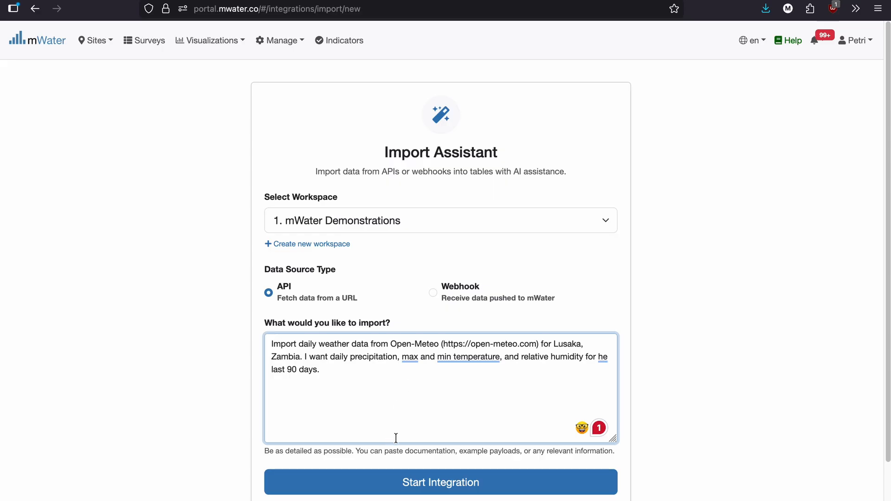
Start the integration and choose to create a new table as the destination for the weather data.
{"action": "left_click", "coordinate": [405, 481]}
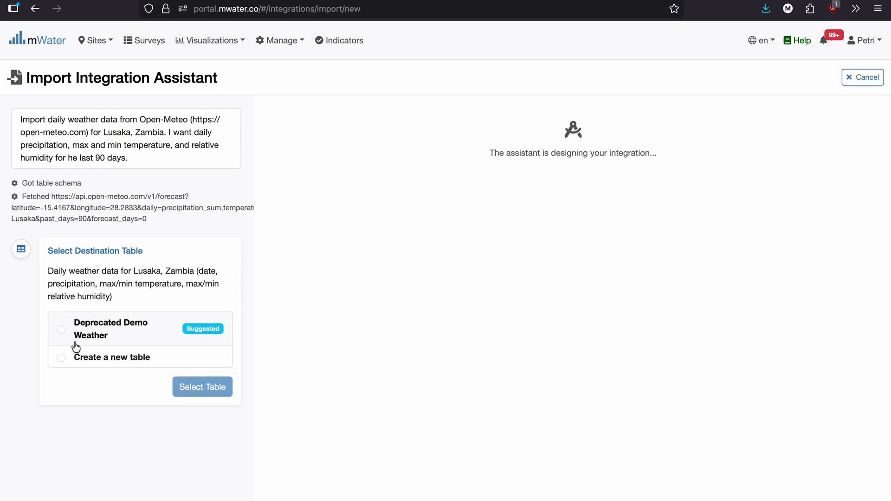
{"action": "left_click", "coordinate": [137, 362]}
{"action": "left_click", "coordinate": [230, 390]}
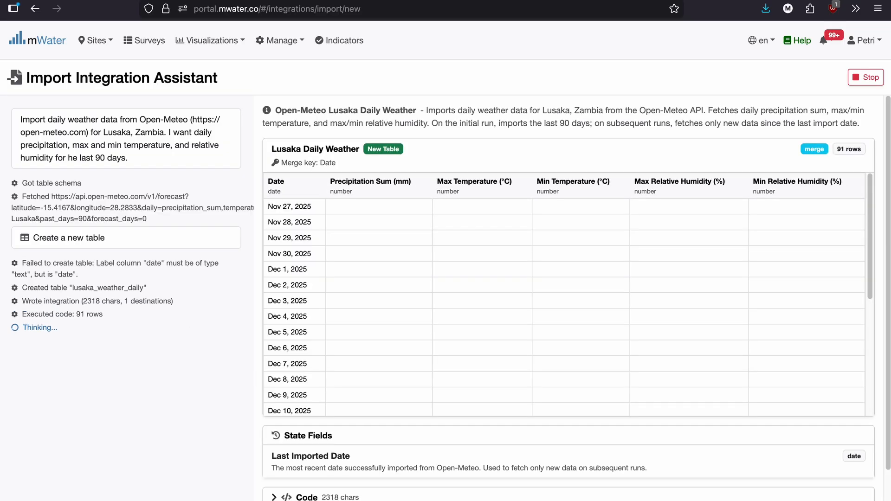
Examine the generated integration code and check the Lusaka Daily Weather preview rows for missing values.
{"action": "left_click", "coordinate": [274, 497]}
{"action": "scroll", "coordinate": [269, 464], "scroll_direction": "down", "scroll_amount": 5}
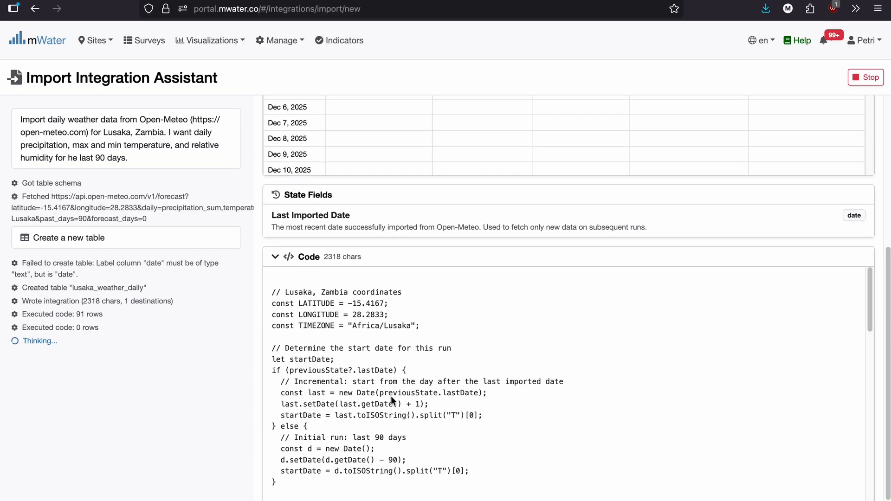
{"action": "scroll", "coordinate": [391, 396], "scroll_direction": "up", "scroll_amount": 5}
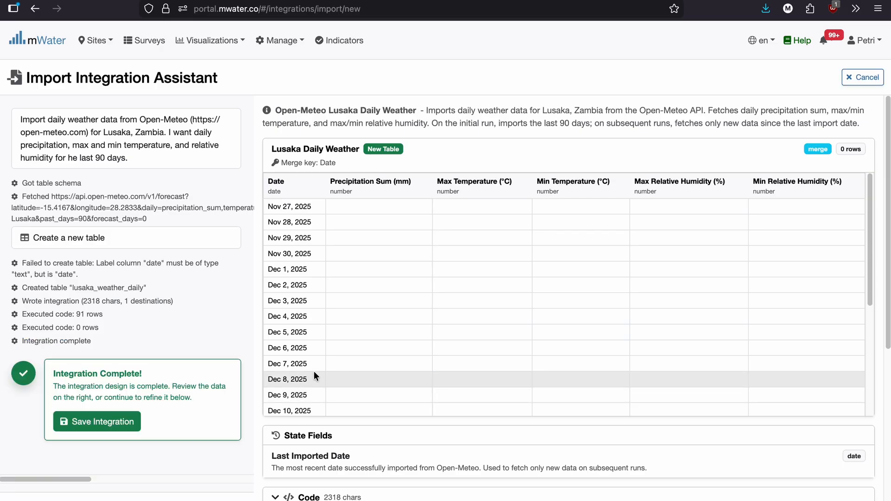
{"action": "scroll", "coordinate": [432, 267], "scroll_direction": "down", "scroll_amount": 4}
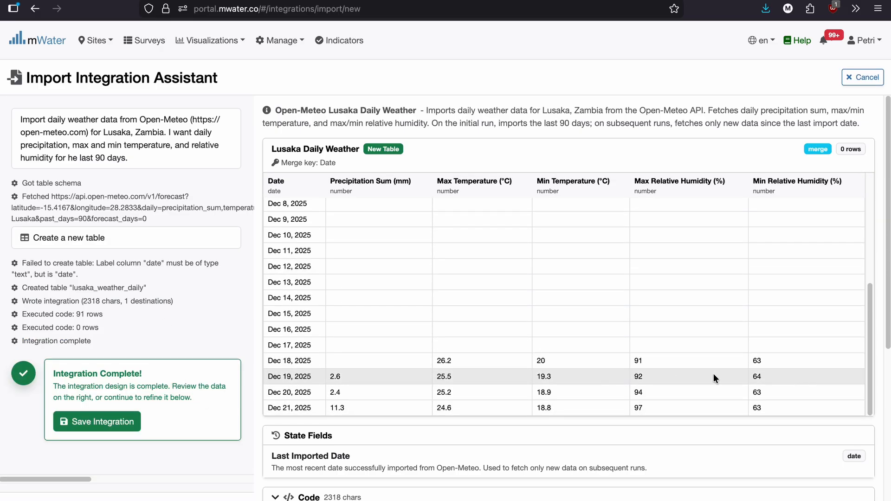
{"action": "scroll", "coordinate": [330, 331], "scroll_direction": "up", "scroll_amount": 4}
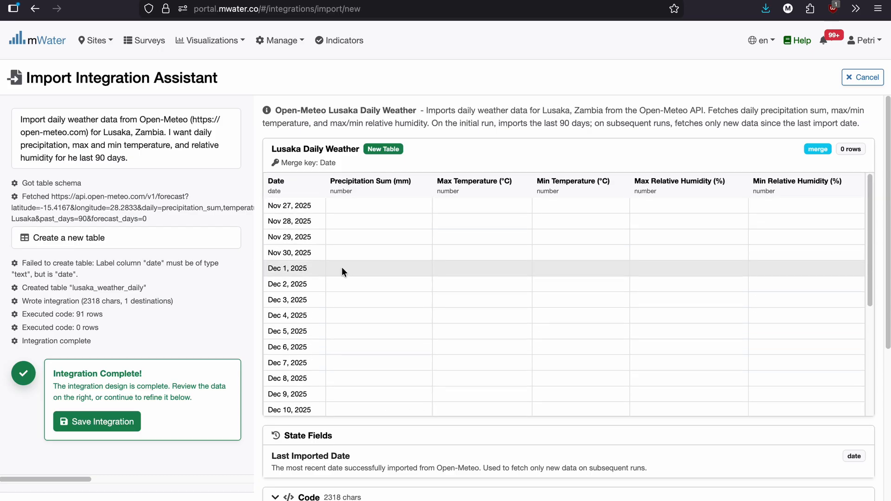
{"action": "scroll", "coordinate": [342, 271], "scroll_direction": "down", "scroll_amount": 2}
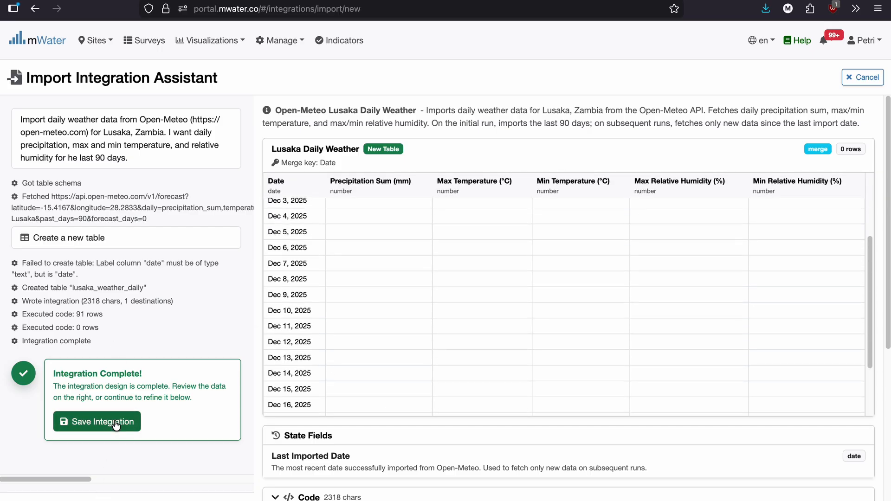
{"action": "scroll", "coordinate": [637, 338], "scroll_direction": "down", "scroll_amount": 6}
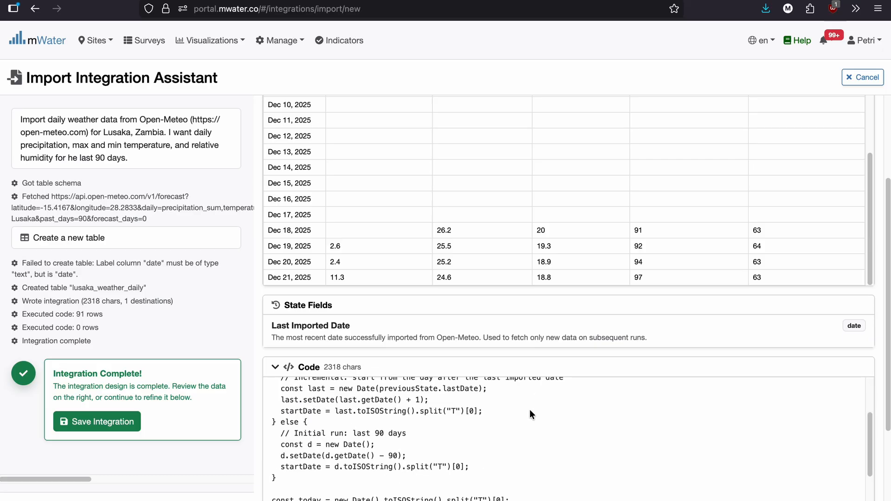
{"action": "scroll", "coordinate": [530, 409], "scroll_direction": "down", "scroll_amount": 10}
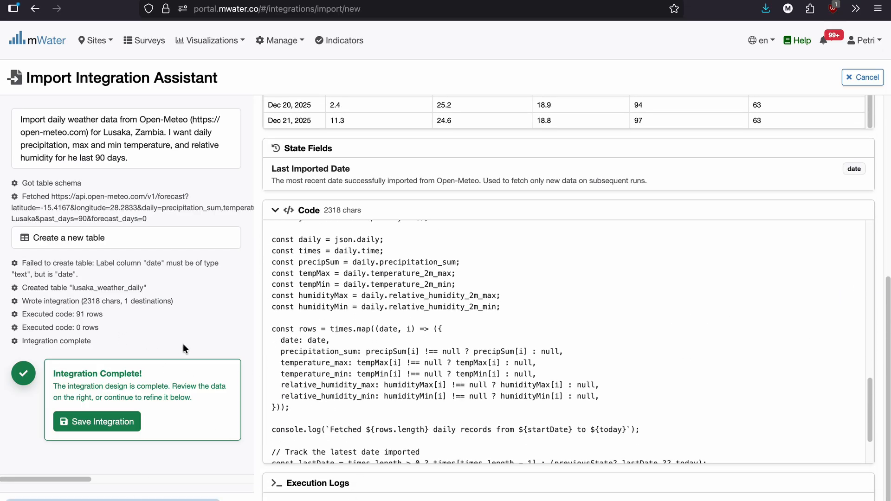
{"action": "scroll", "coordinate": [368, 178], "scroll_direction": "up", "scroll_amount": 10}
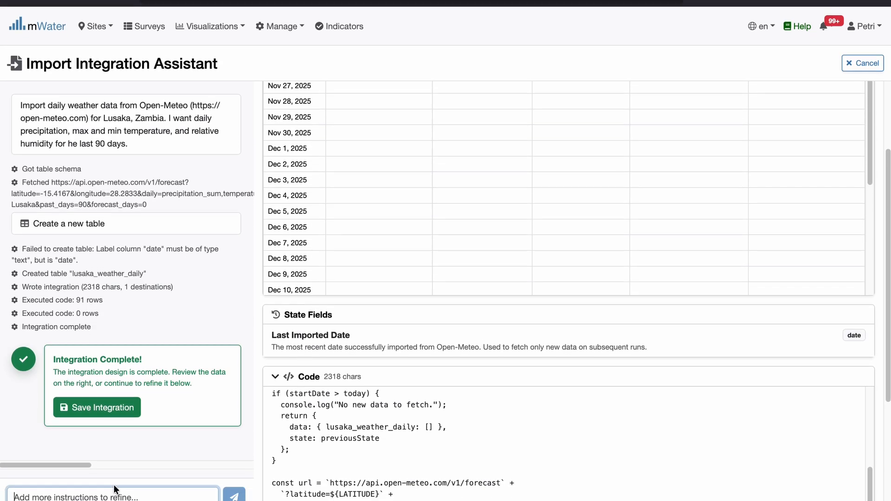
Send the assistant the refinement message "I don't see data for all 90 rows. Check?".
{"action": "left_click", "coordinate": [116, 491]}
{"action": "type", "text": "I don't see d"}
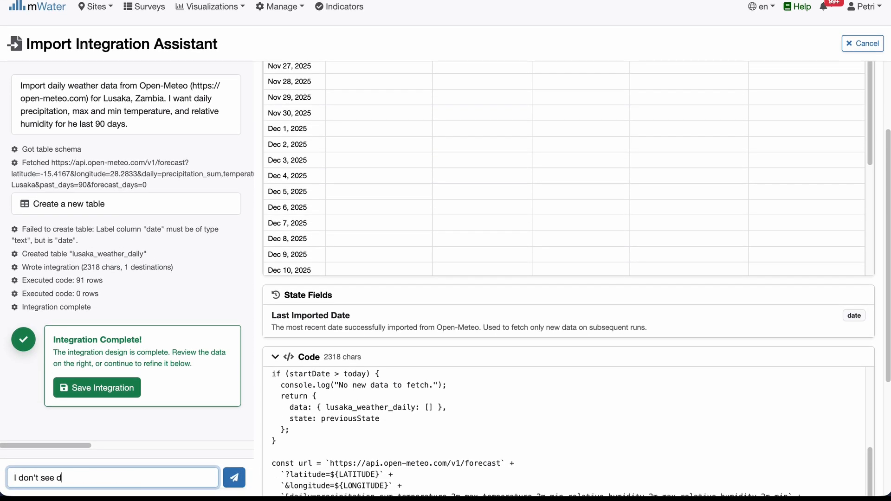
{"action": "type", "text": "ata for all 90 wo"}
{"action": "key", "text": "BackSpace"}
{"action": "key", "text": "BackSpace"}
{"action": "type", "text": "rows. Check?"}
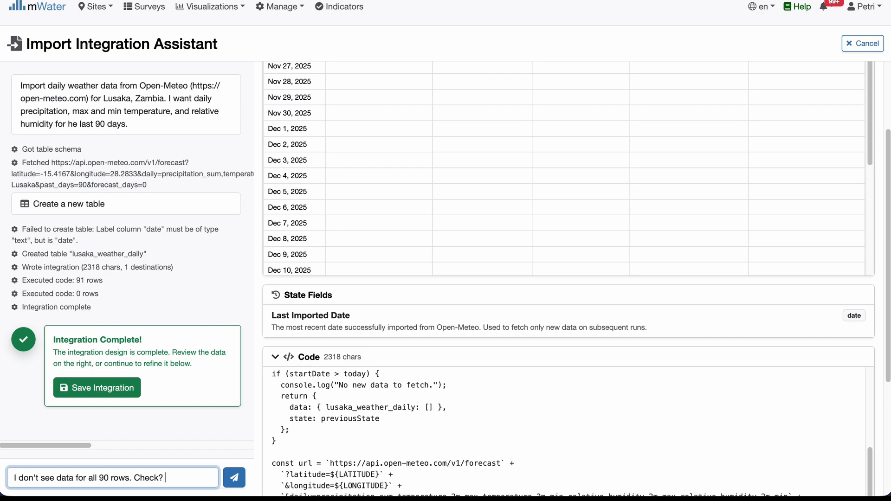
{"action": "left_click", "coordinate": [233, 477]}
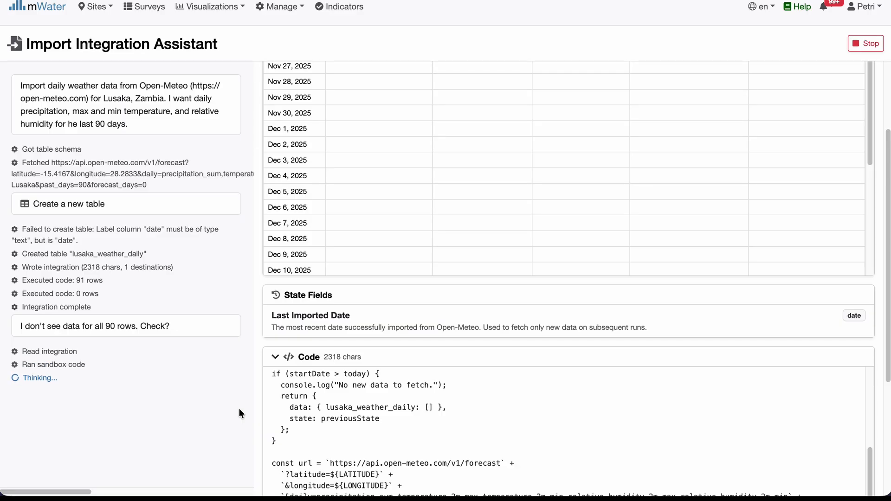
Review the revised weather data preview, save the integration and run its import.
{"action": "scroll", "coordinate": [574, 260], "scroll_direction": "up", "scroll_amount": 3}
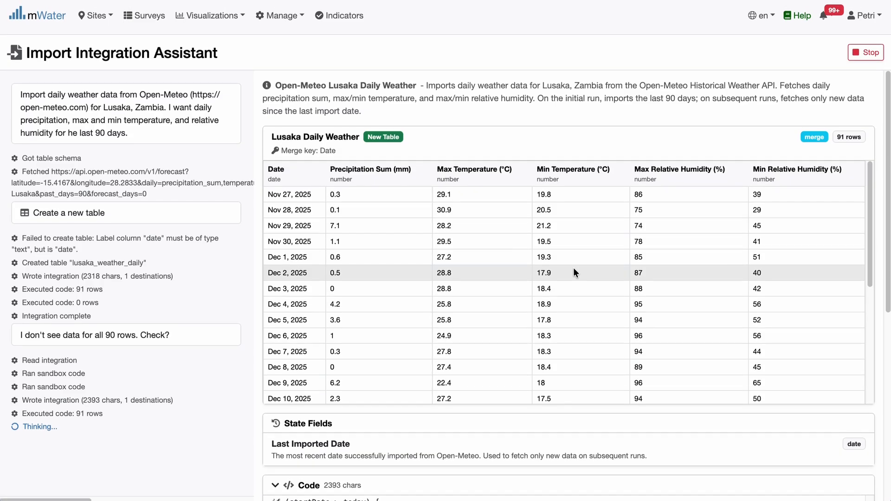
{"action": "scroll", "coordinate": [574, 267], "scroll_direction": "down", "scroll_amount": 6}
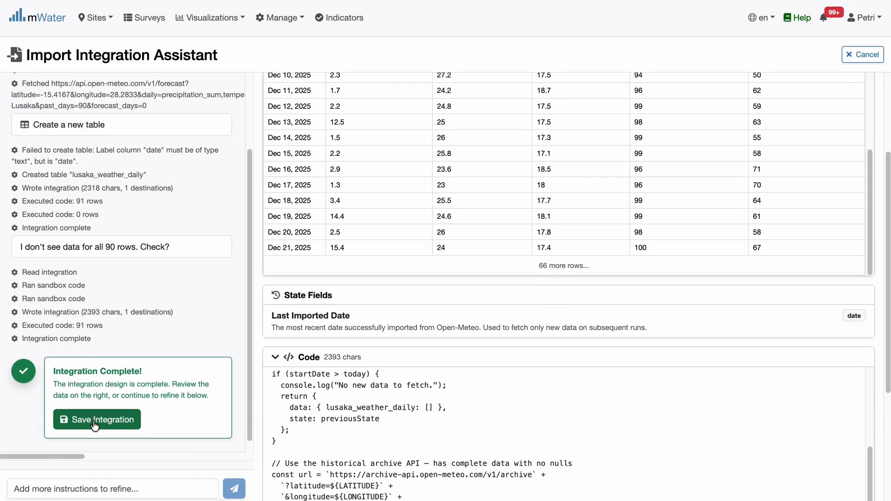
{"action": "scroll", "coordinate": [397, 195], "scroll_direction": "up", "scroll_amount": 4}
{"action": "left_click", "coordinate": [123, 422]}
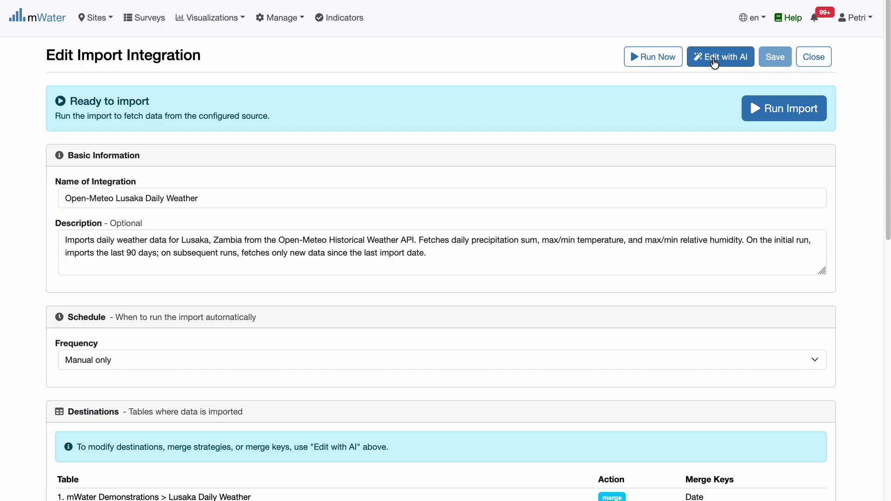
{"action": "left_click", "coordinate": [781, 113]}
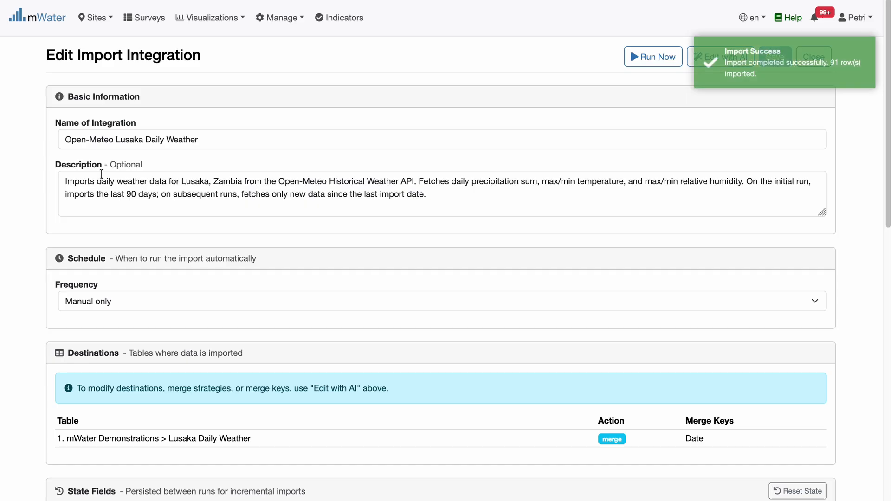
Review the Open-Meteo Lusaka Daily Weather integration's description and the available schedule frequencies.
{"action": "left_click", "coordinate": [230, 149]}
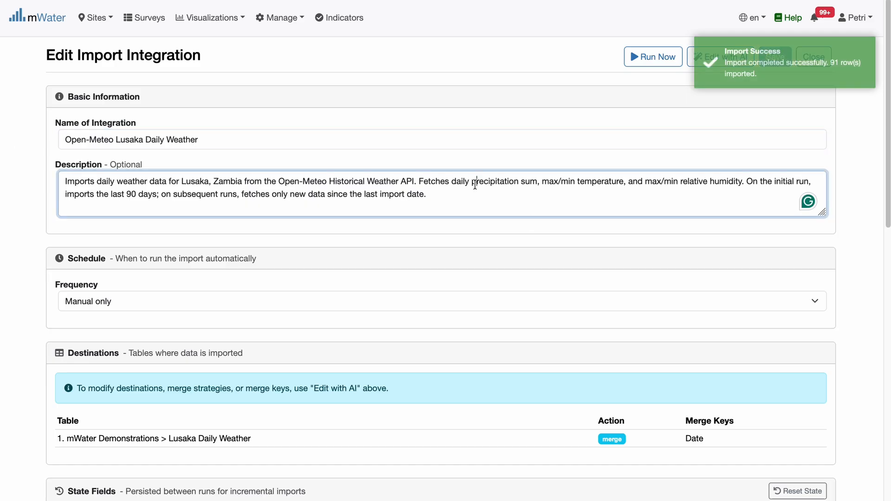
{"action": "left_click", "coordinate": [476, 185]}
{"action": "scroll", "coordinate": [280, 192], "scroll_direction": "down", "scroll_amount": 1}
{"action": "scroll", "coordinate": [280, 192], "scroll_direction": "down", "scroll_amount": 2}
{"action": "left_click", "coordinate": [136, 208]}
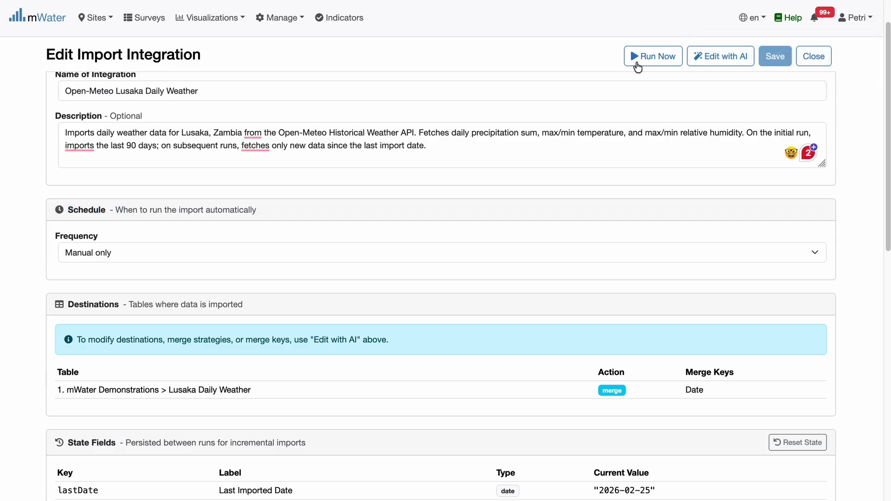
{"action": "left_click", "coordinate": [258, 249]}
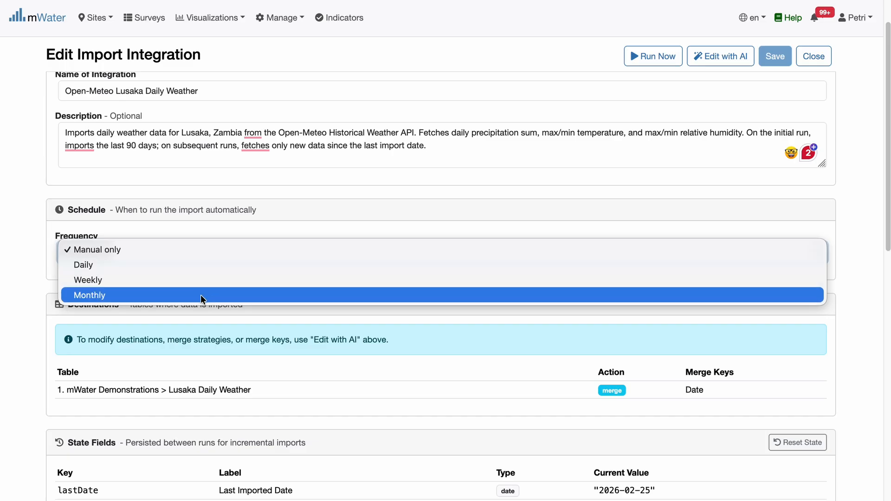
{"action": "left_click", "coordinate": [225, 229]}
{"action": "scroll", "coordinate": [225, 229], "scroll_direction": "down", "scroll_amount": 1}
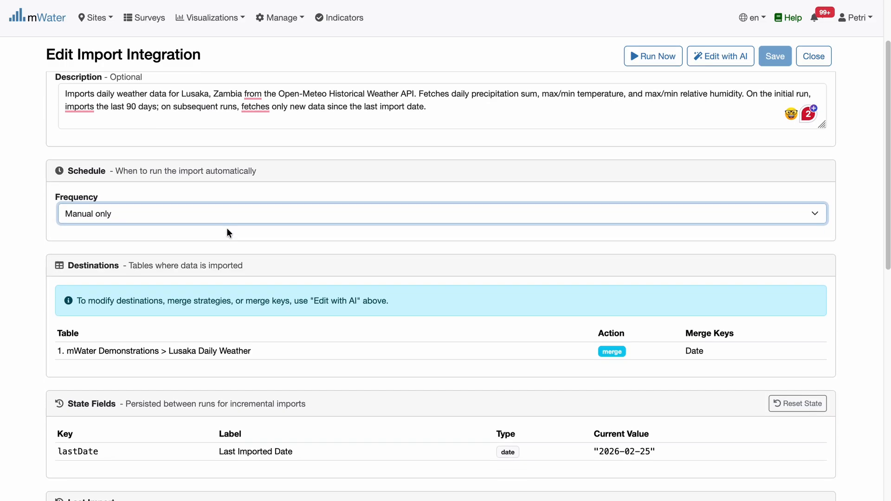
Examine the integration's destination table, merge settings and persisted state fields.
{"action": "scroll", "coordinate": [232, 235], "scroll_direction": "down", "scroll_amount": 3}
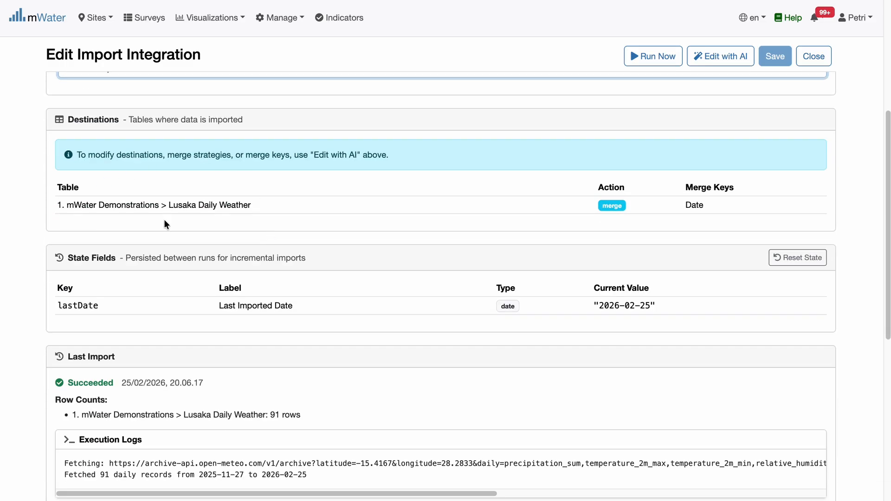
{"action": "left_click_drag", "start_coordinate": [66, 206], "coordinate": [256, 201]}
{"action": "left_click", "coordinate": [256, 201]}
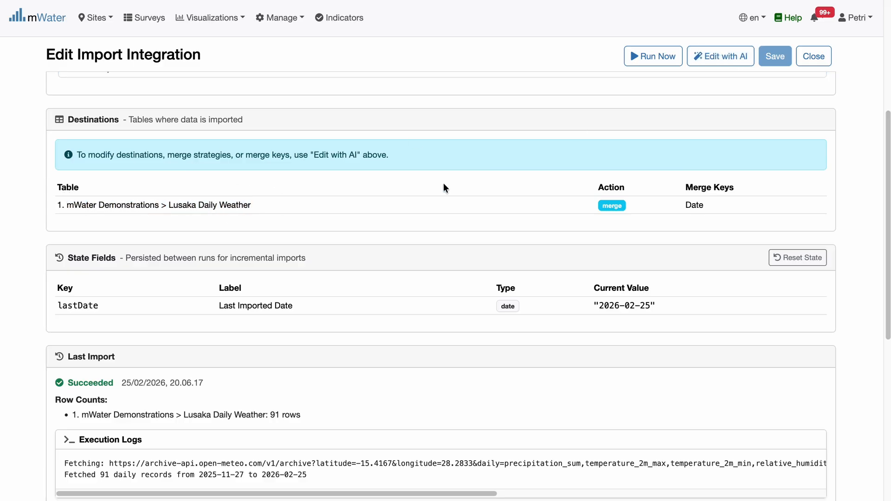
{"action": "scroll", "coordinate": [443, 189], "scroll_direction": "down", "scroll_amount": 2}
{"action": "scroll", "coordinate": [445, 189], "scroll_direction": "down", "scroll_amount": 1}
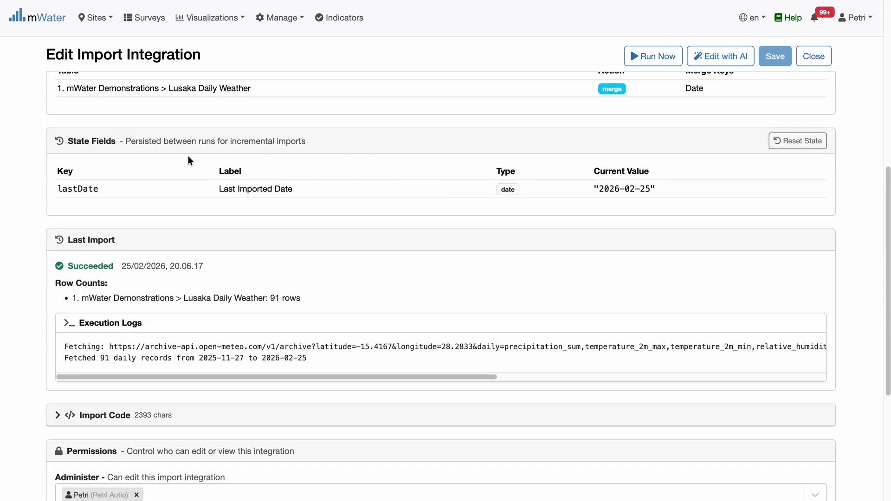
{"action": "scroll", "coordinate": [406, 190], "scroll_direction": "down", "scroll_amount": 2}
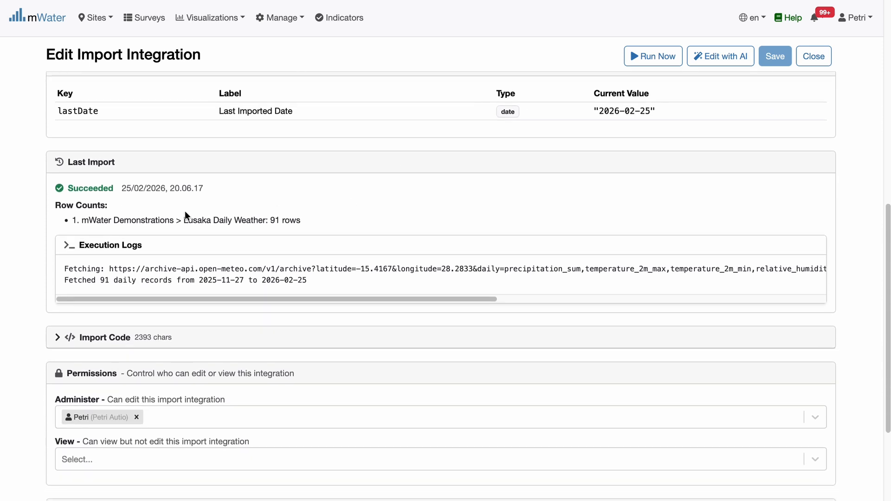
Examine the last import's status, row counts and execution logs.
{"action": "left_click_drag", "start_coordinate": [68, 193], "coordinate": [203, 191]}
{"action": "left_click", "coordinate": [223, 193]}
{"action": "left_click_drag", "start_coordinate": [75, 224], "coordinate": [319, 221]}
{"action": "left_click", "coordinate": [319, 222]}
{"action": "left_click_drag", "start_coordinate": [298, 300], "coordinate": [260, 279]}
{"action": "scroll", "coordinate": [83, 215], "scroll_direction": "down", "scroll_amount": 3}
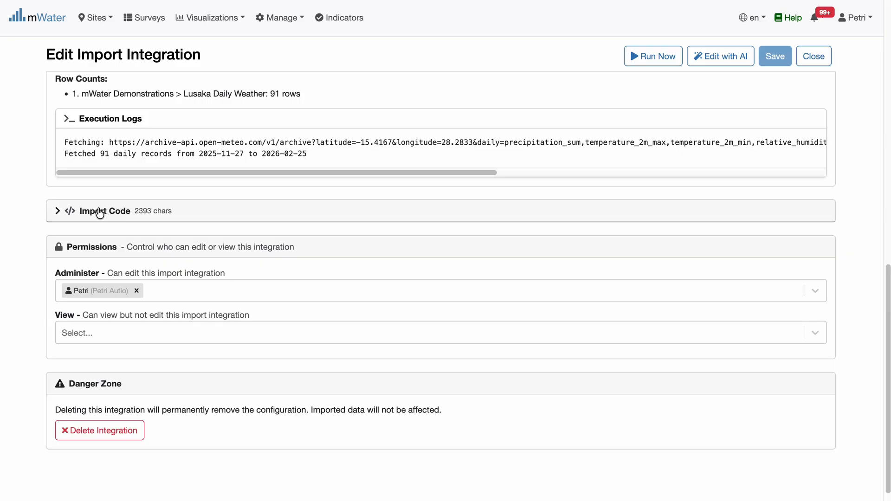
{"action": "scroll", "coordinate": [185, 223], "scroll_direction": "down", "scroll_amount": 1}
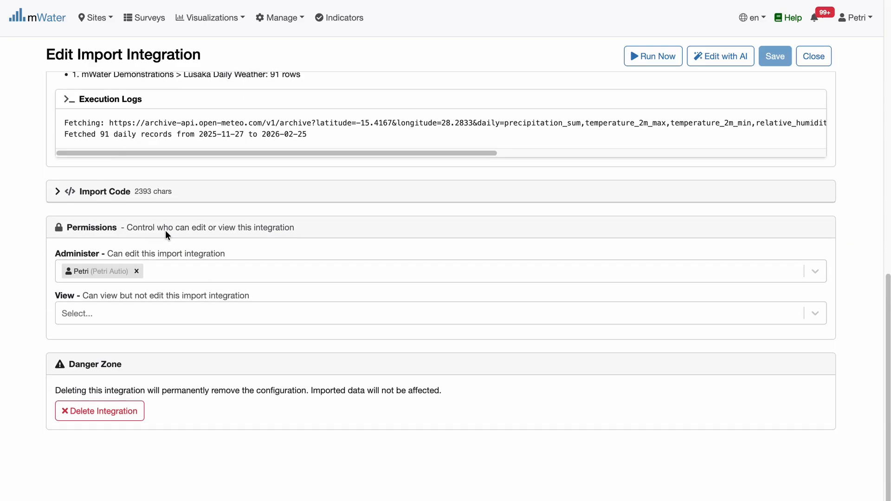
Check who can administer and view the integration in its permissions settings.
{"action": "left_click_drag", "start_coordinate": [102, 254], "coordinate": [240, 255]}
{"action": "left_click", "coordinate": [239, 256]}
{"action": "left_click_drag", "start_coordinate": [83, 296], "coordinate": [246, 295]}
{"action": "triple_click", "coordinate": [245, 296]}
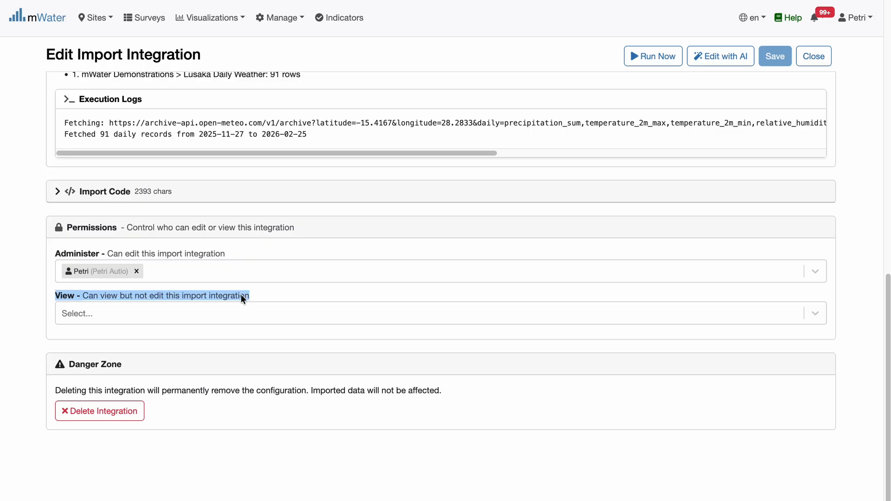
{"action": "scroll", "coordinate": [484, 202], "scroll_direction": "up", "scroll_amount": 10}
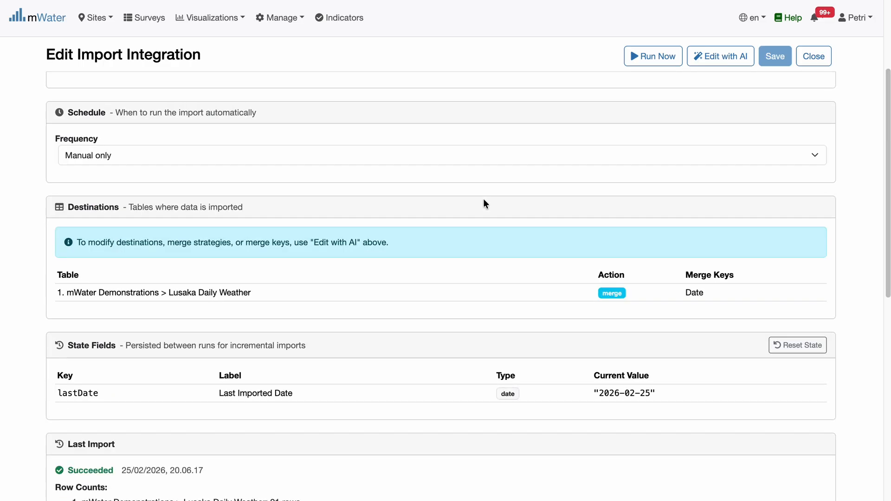
{"action": "scroll", "coordinate": [483, 197], "scroll_direction": "up", "scroll_amount": 3}
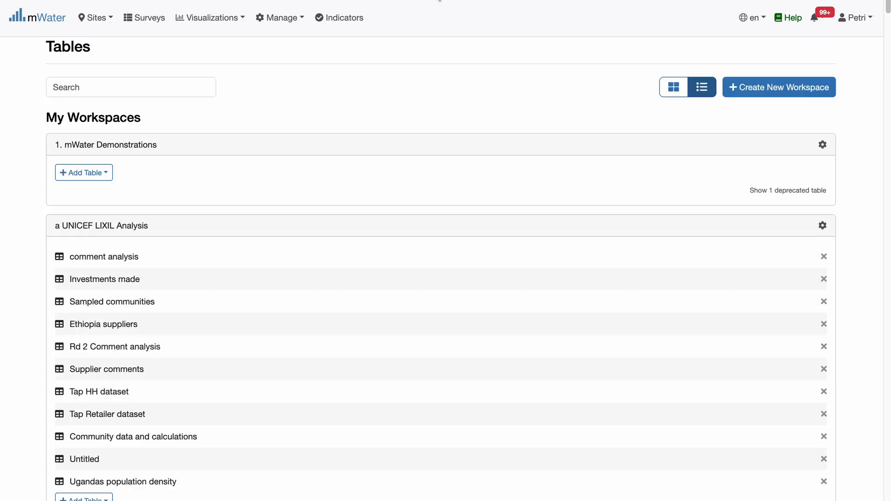
Open the Lusaka Daily Weather table in the 1. mWater Demonstrations workspace and inspect its imported rows.
{"action": "left_click", "coordinate": [280, 18]}
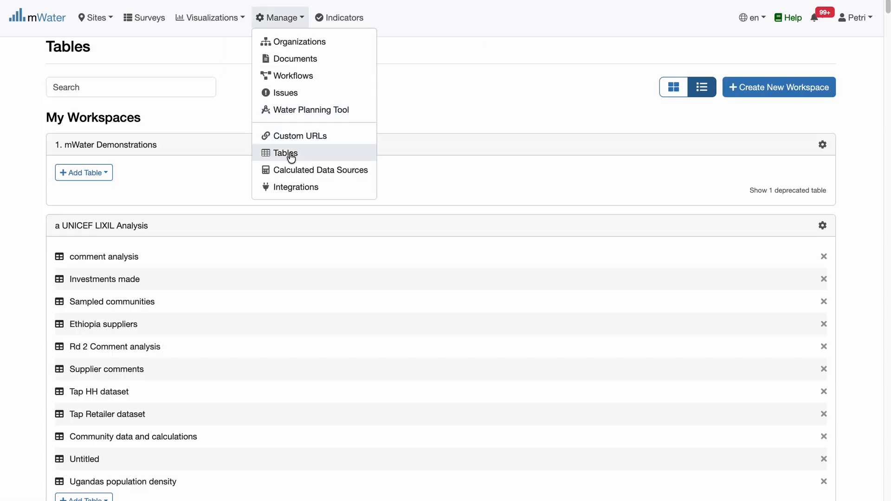
{"action": "left_click", "coordinate": [226, 101]}
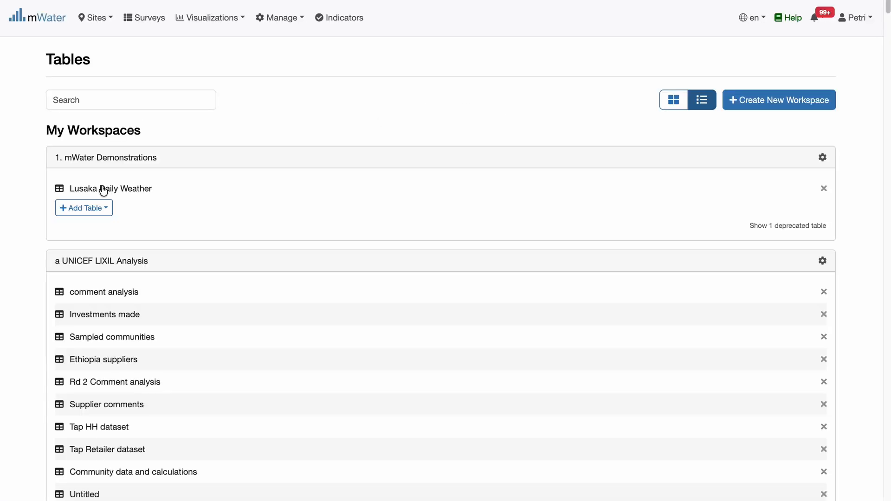
{"action": "left_click", "coordinate": [126, 189]}
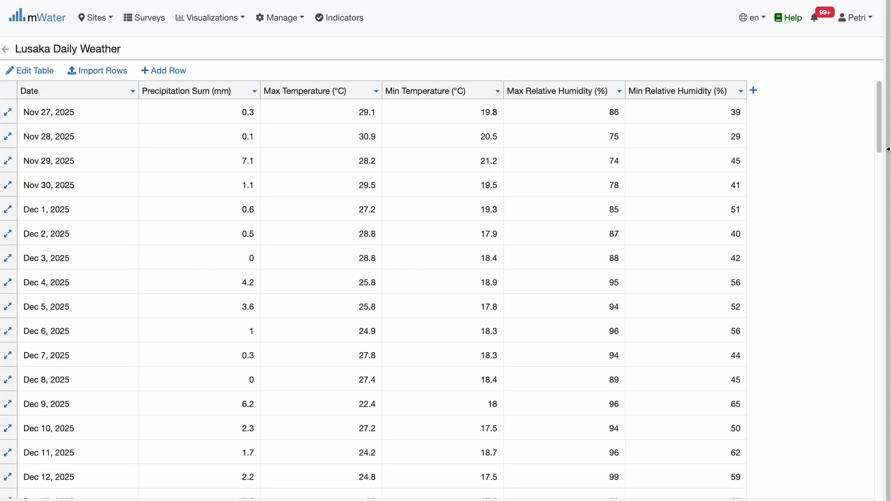
{"action": "left_click_drag", "start_coordinate": [880, 141], "coordinate": [851, 93]}
Create a new dashboard and add a bar chart to it, opening the chart's design settings.
{"action": "left_click", "coordinate": [214, 19]}
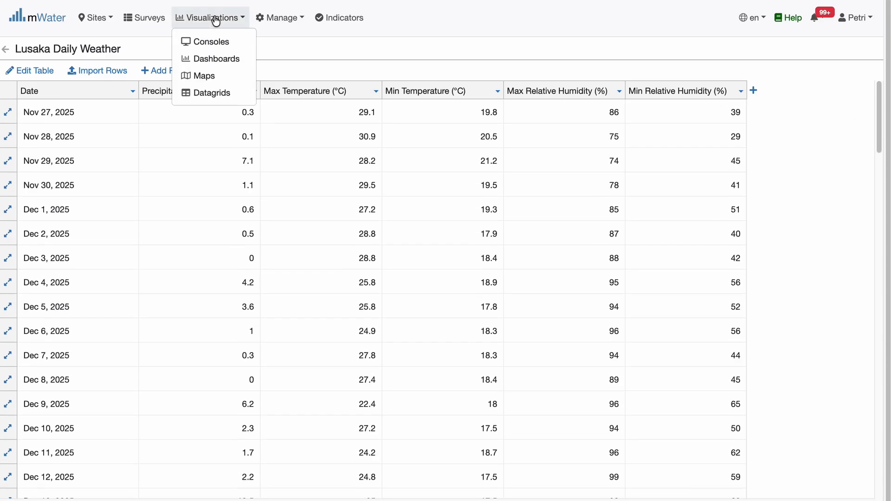
{"action": "left_click", "coordinate": [208, 55]}
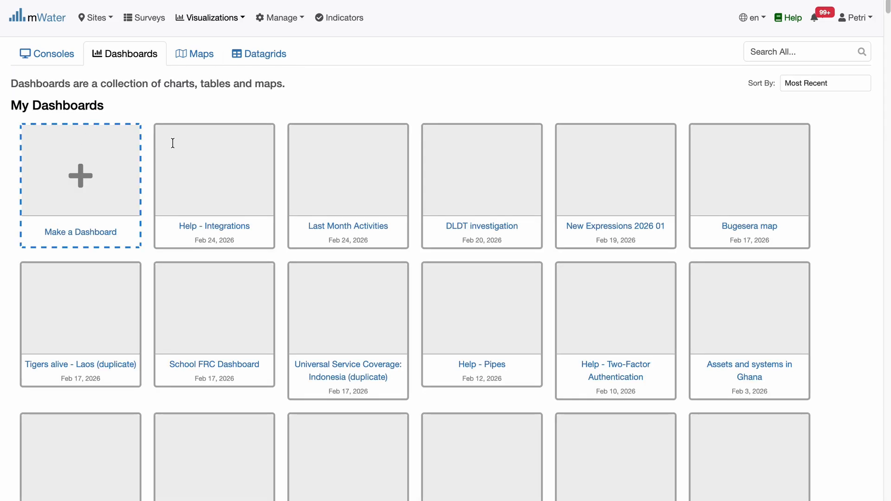
{"action": "left_click", "coordinate": [81, 176]}
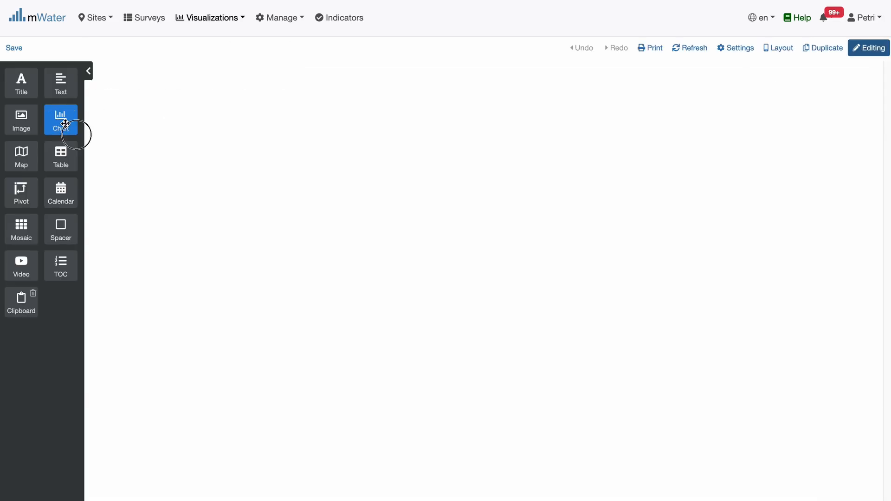
{"action": "left_click_drag", "start_coordinate": [72, 127], "coordinate": [370, 202]}
{"action": "left_click", "coordinate": [479, 176]}
{"action": "left_click", "coordinate": [536, 122]}
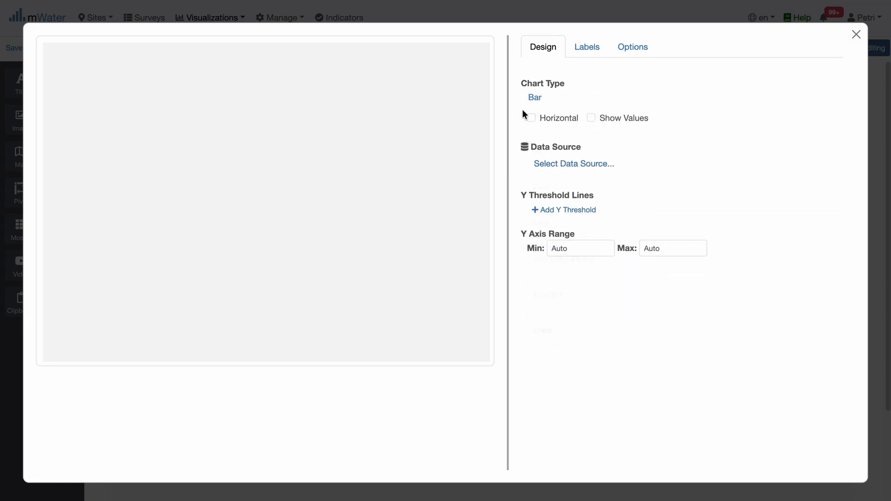
Set the chart's data source to the Lusaka Daily Weather table and its horizontal axis to Date.
{"action": "left_click", "coordinate": [574, 163]}
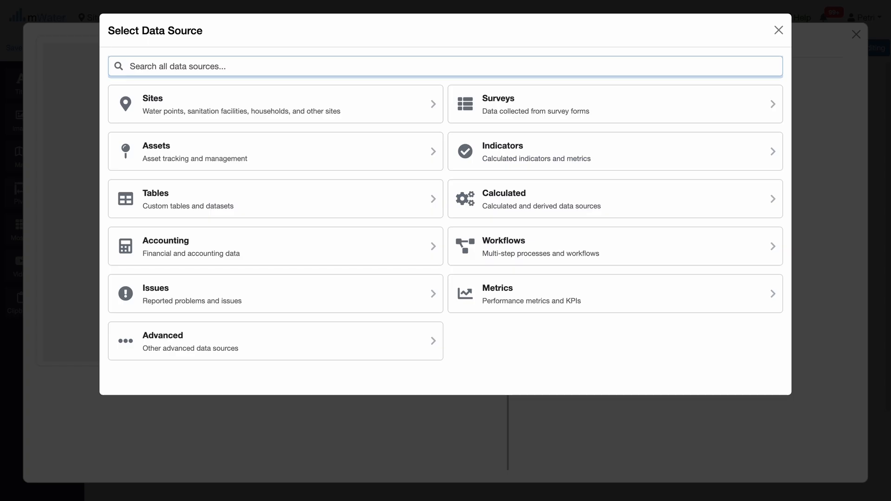
{"action": "left_click", "coordinate": [186, 207]}
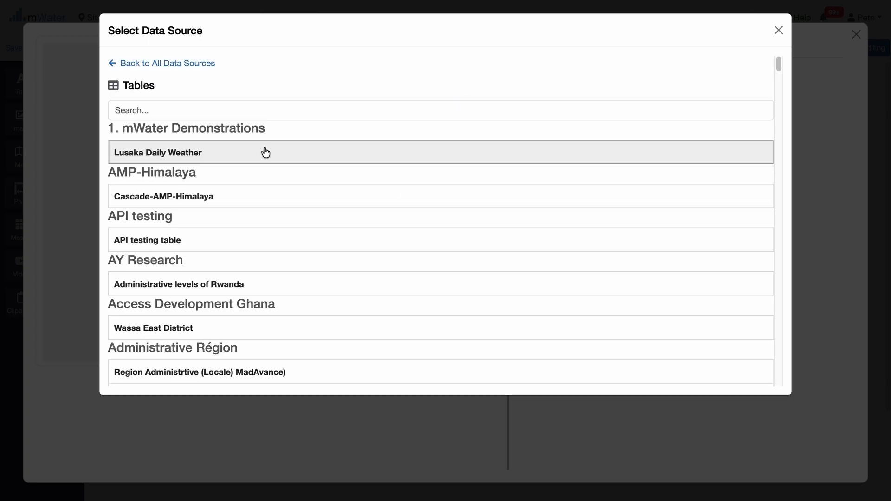
{"action": "left_click", "coordinate": [139, 155]}
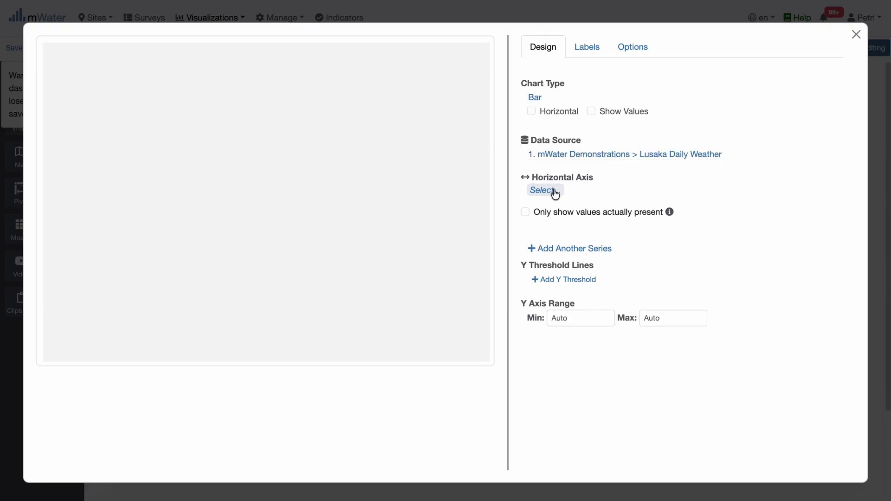
{"action": "left_click", "coordinate": [545, 195]}
{"action": "left_click", "coordinate": [64, 124]}
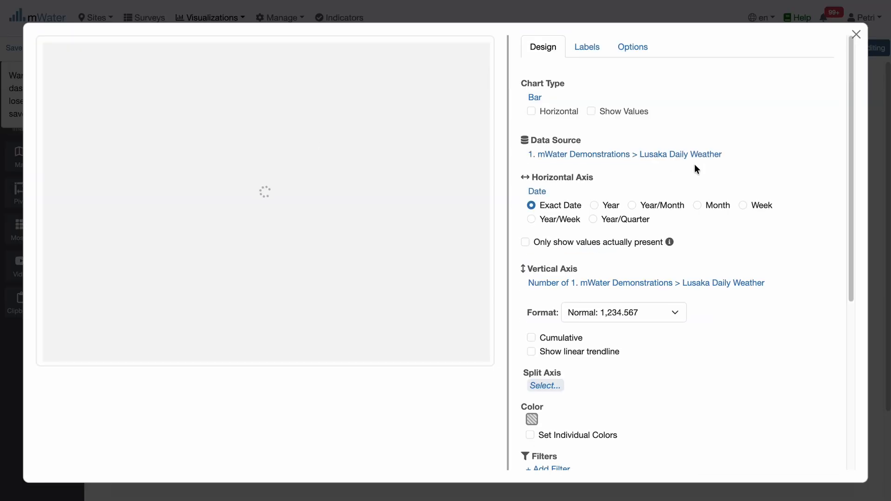
Set the bar chart's vertical axis to Precipitation Sum (mm).
{"action": "scroll", "coordinate": [563, 250], "scroll_direction": "down", "scroll_amount": 15}
{"action": "scroll", "coordinate": [567, 221], "scroll_direction": "up", "scroll_amount": 4}
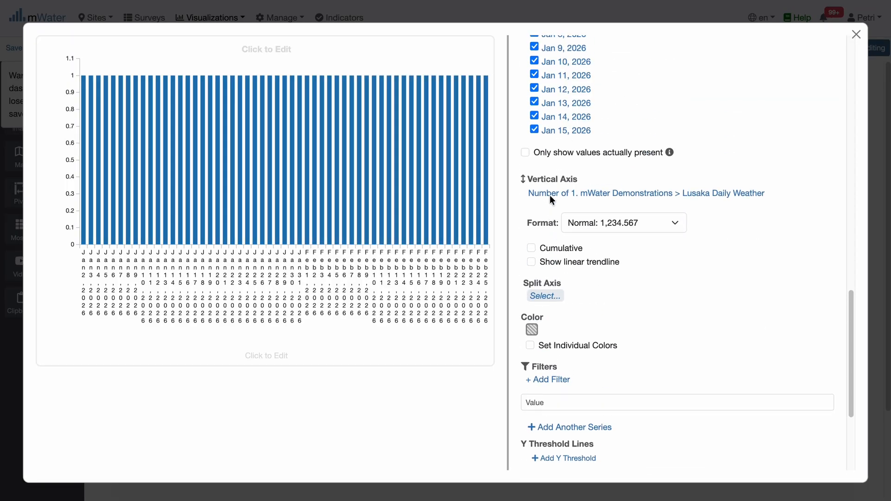
{"action": "left_click", "coordinate": [552, 199]}
{"action": "left_click", "coordinate": [558, 220]}
{"action": "left_click", "coordinate": [545, 228]}
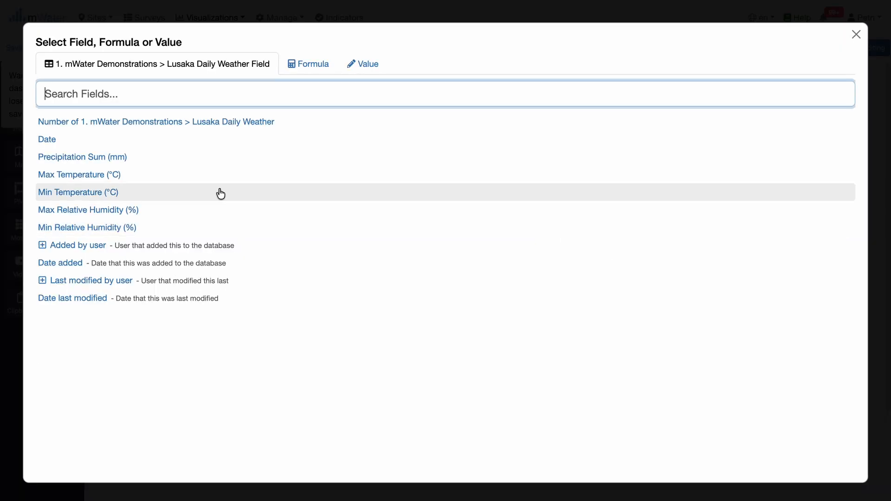
{"action": "left_click", "coordinate": [75, 157]}
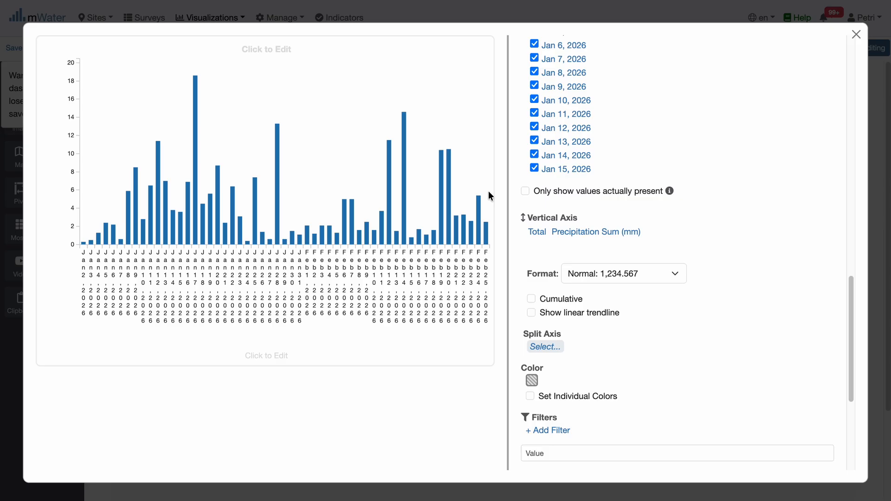
Group the chart's Date axis by Year/Week and close the chart editor.
{"action": "scroll", "coordinate": [586, 162], "scroll_direction": "up", "scroll_amount": 15}
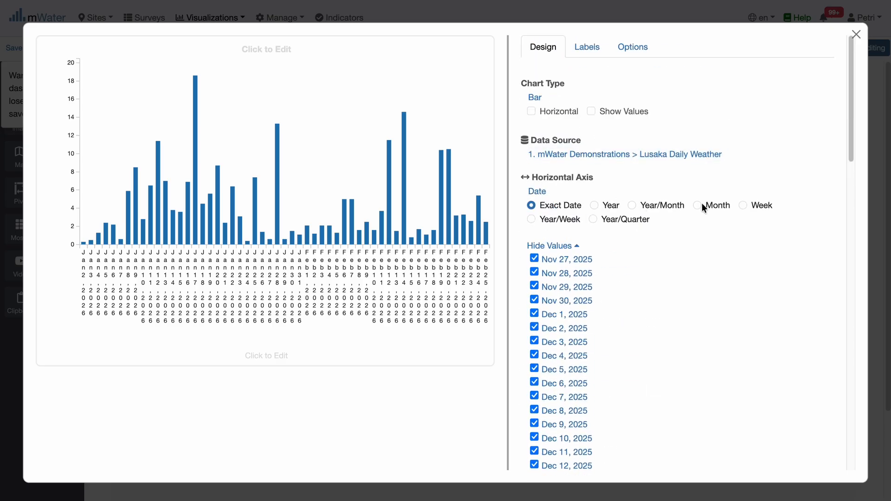
{"action": "left_click", "coordinate": [562, 219]}
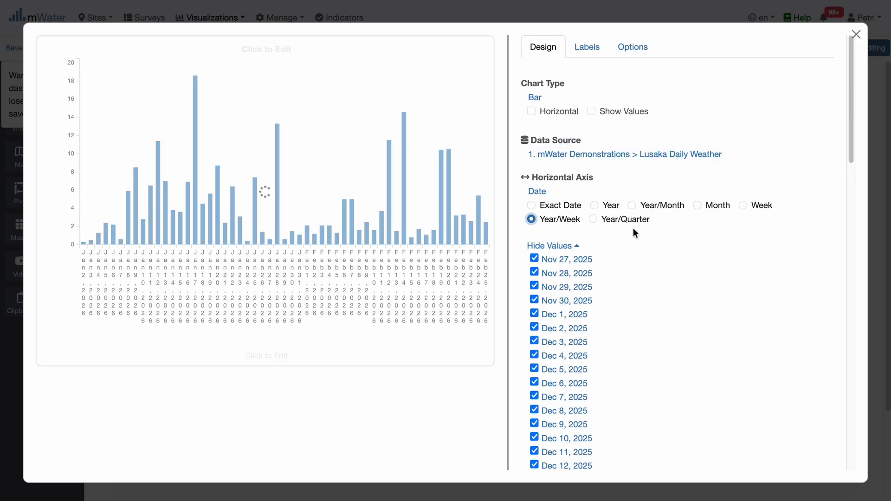
{"action": "scroll", "coordinate": [635, 232], "scroll_direction": "down", "scroll_amount": 4}
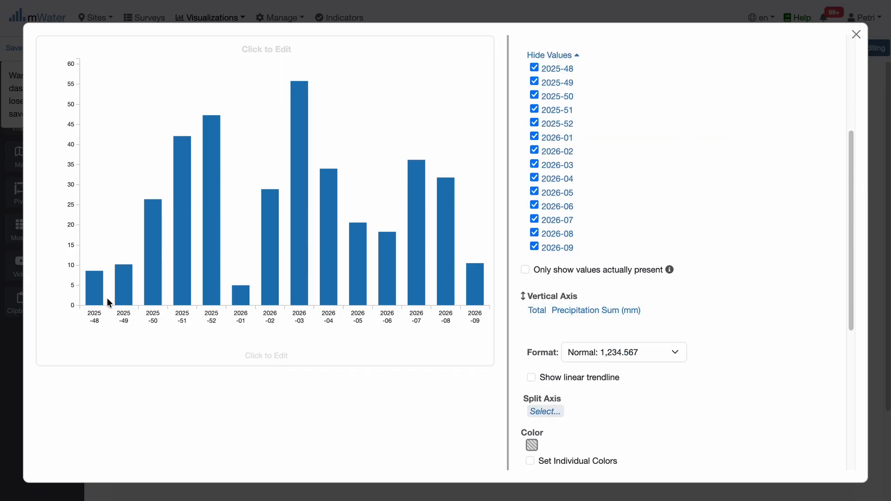
{"action": "mouse_move", "coordinate": [180, 226]}
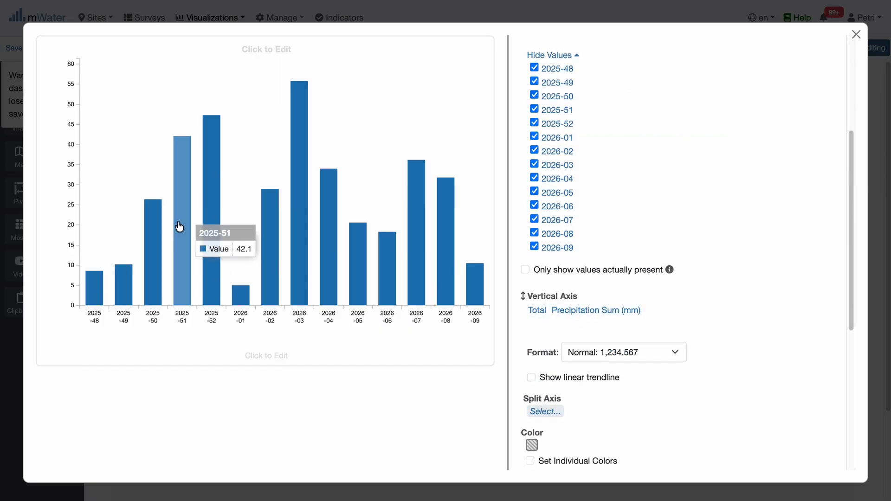
{"action": "left_click", "coordinate": [856, 34]}
{"action": "scroll", "coordinate": [619, 121], "scroll_direction": "down", "scroll_amount": 3}
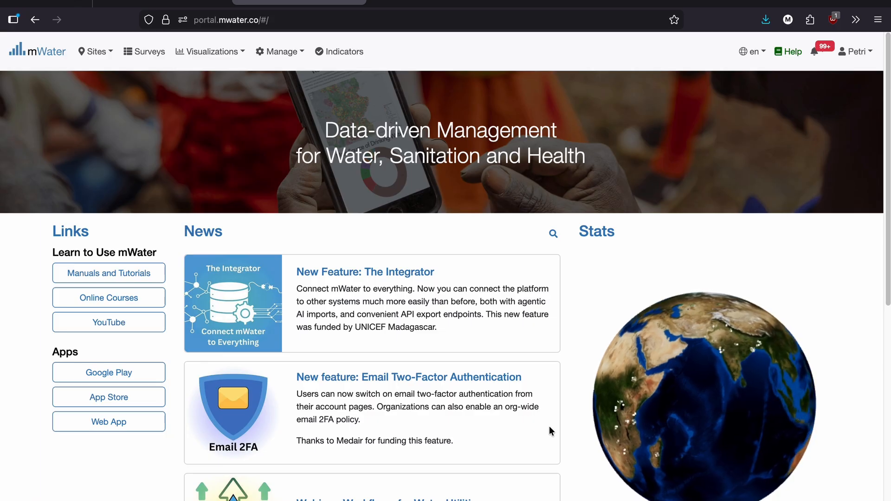
Open the export integrations and start a new export integration.
{"action": "left_click", "coordinate": [271, 52]}
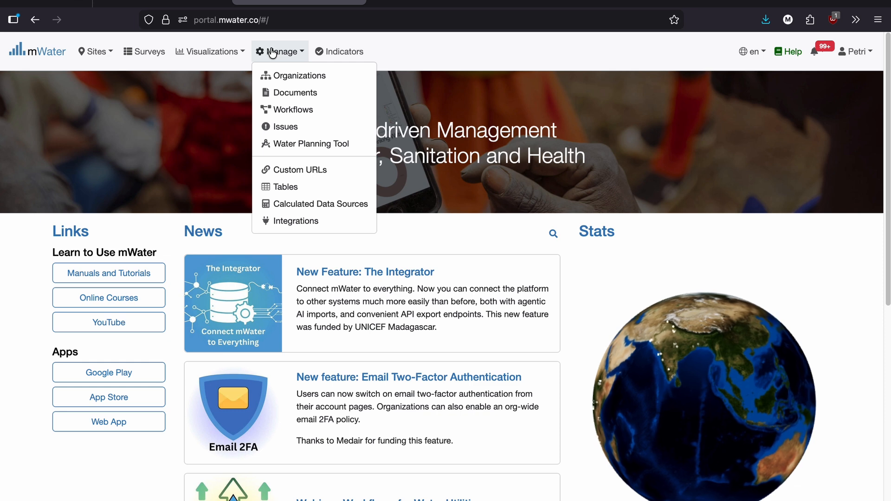
{"action": "left_click", "coordinate": [293, 221]}
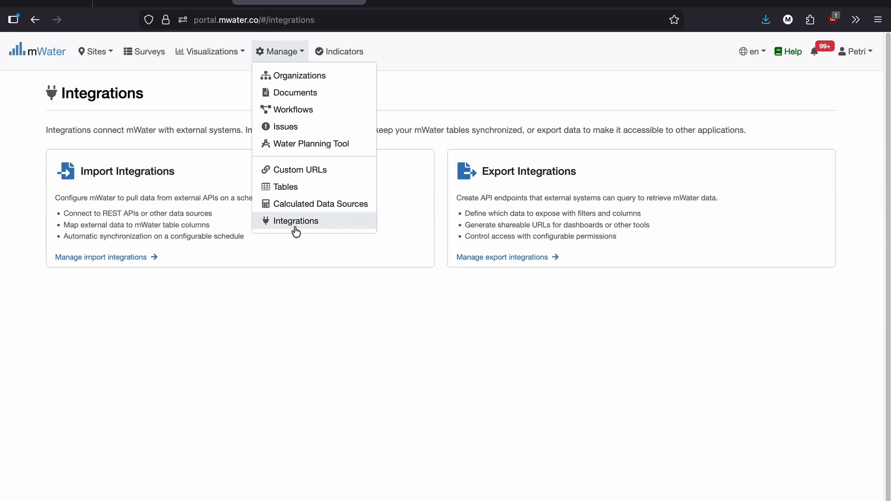
{"action": "left_click", "coordinate": [513, 185]}
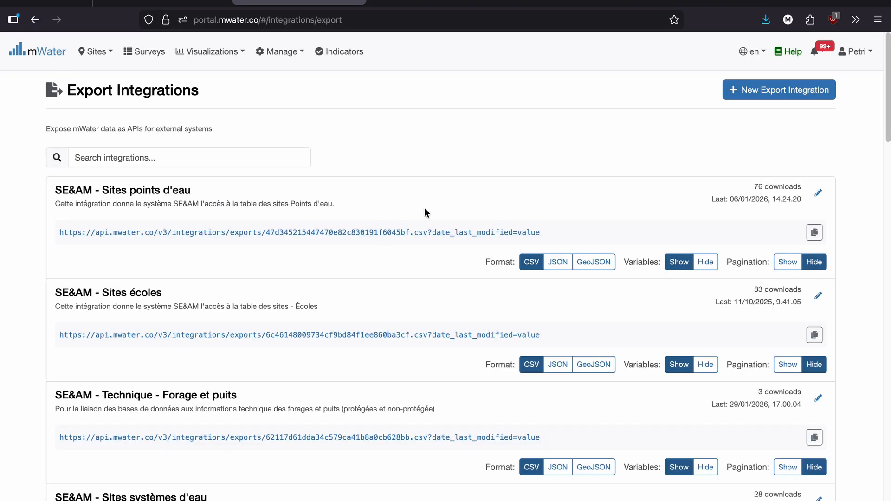
{"action": "left_click", "coordinate": [760, 93]}
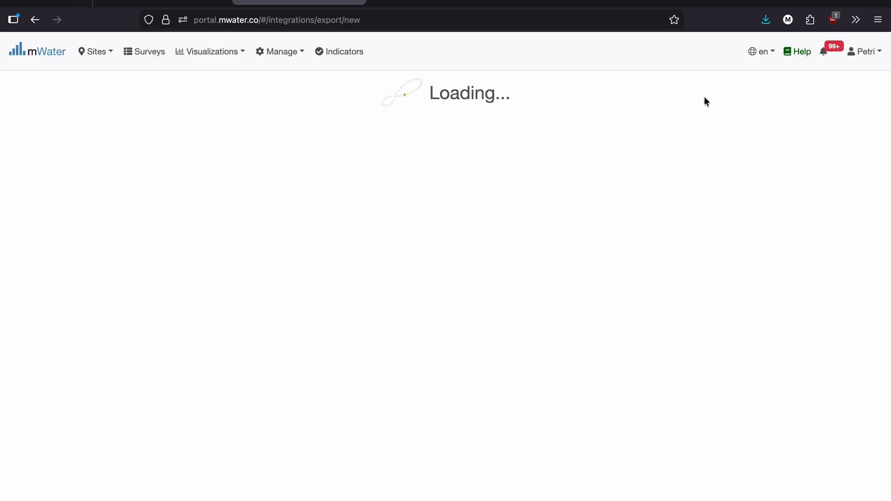
Name the export integration "Zambia Water Point Functional Status".
{"action": "left_click", "coordinate": [121, 170]}
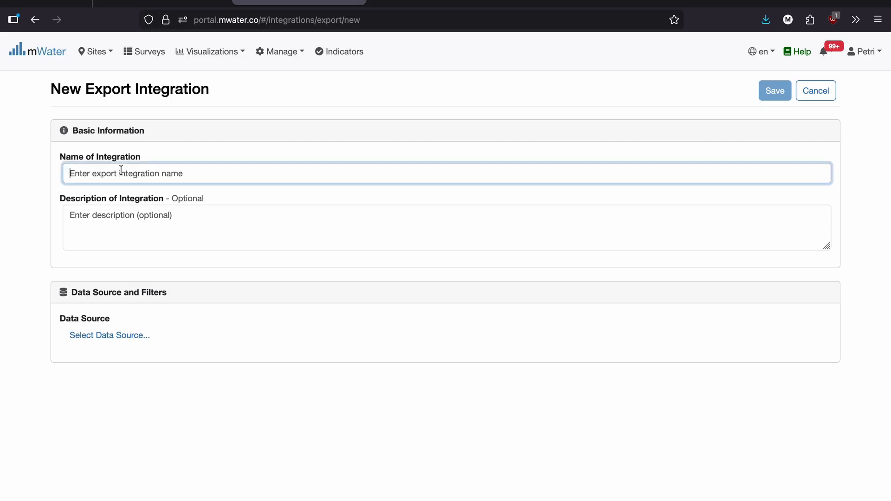
{"action": "type", "text": "Z"}
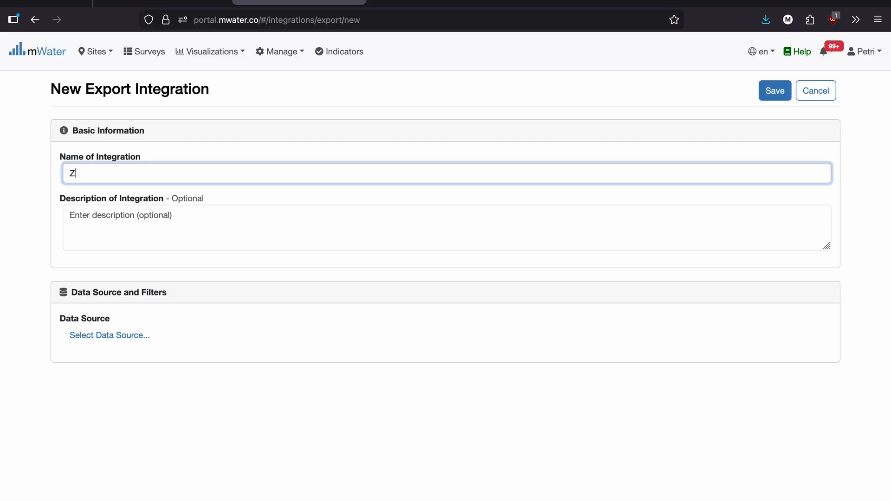
{"action": "type", "text": "ambia Water Point Functional Status"}
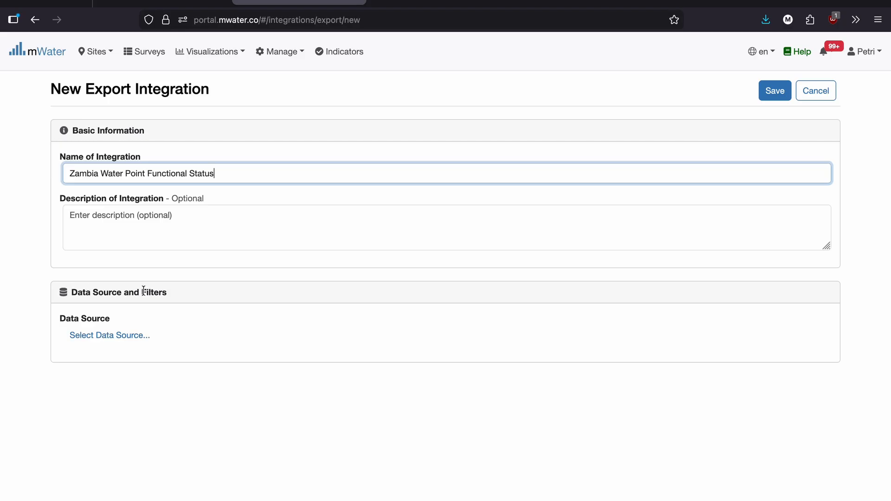
Choose Water point from the Sites data sources as the export's data source.
{"action": "left_click", "coordinate": [123, 335]}
{"action": "left_click", "coordinate": [189, 149]}
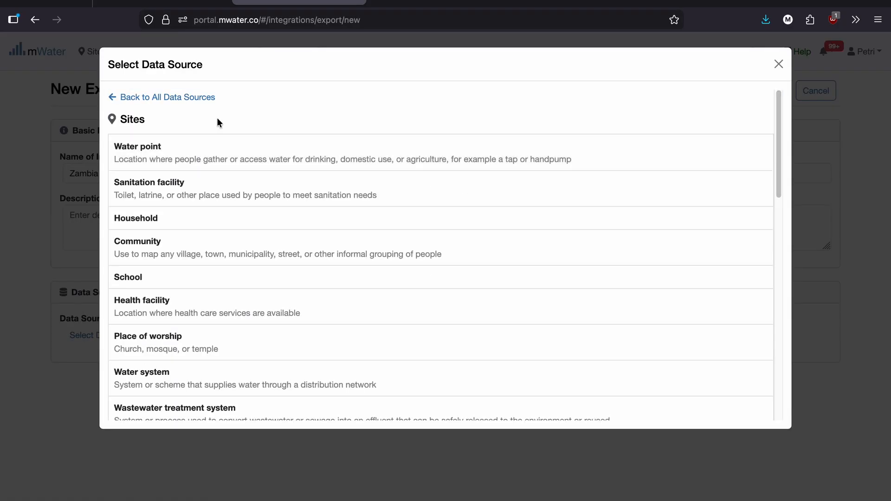
{"action": "left_click", "coordinate": [154, 156]}
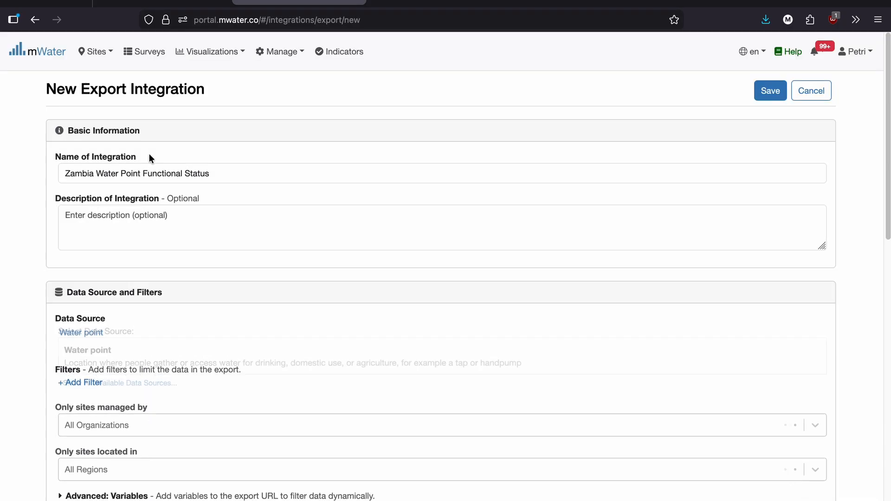
Limit the export to sites located in Zambia.
{"action": "scroll", "coordinate": [168, 214], "scroll_direction": "down", "scroll_amount": 2}
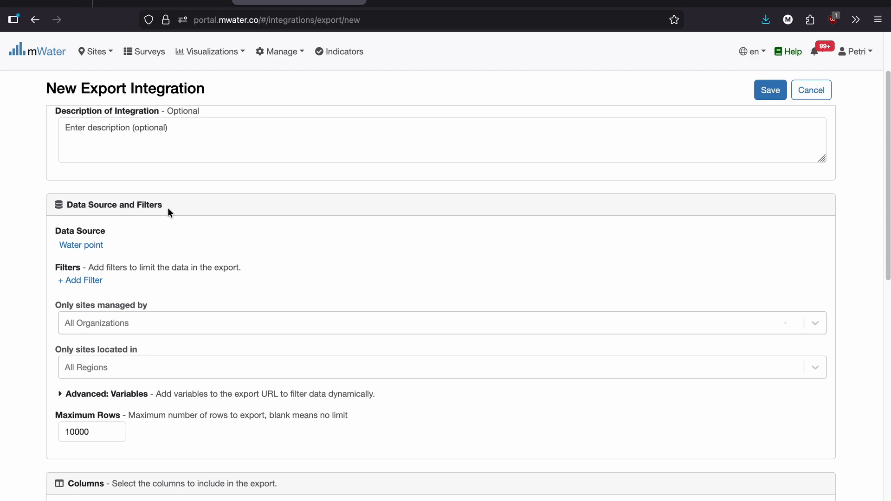
{"action": "scroll", "coordinate": [168, 207], "scroll_direction": "down", "scroll_amount": 1}
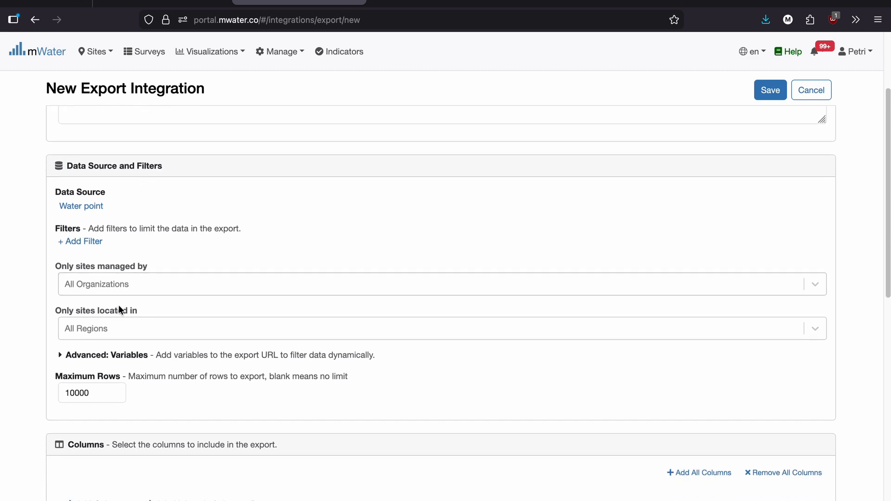
{"action": "left_click", "coordinate": [102, 328]}
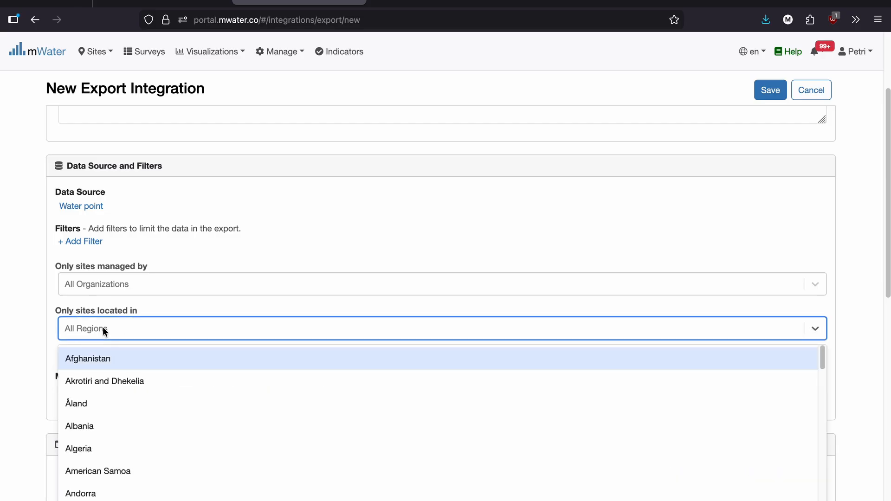
{"action": "type", "text": "zambia"}
{"action": "left_click", "coordinate": [90, 361]}
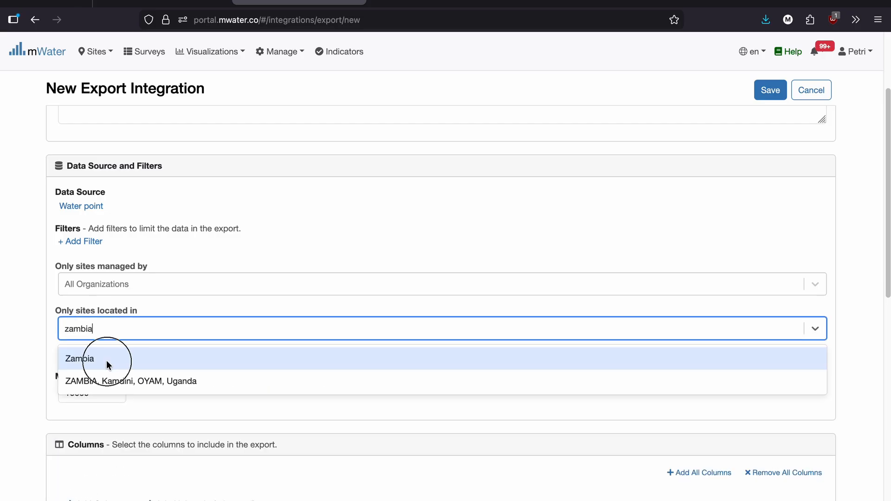
{"action": "left_click", "coordinate": [85, 393]}
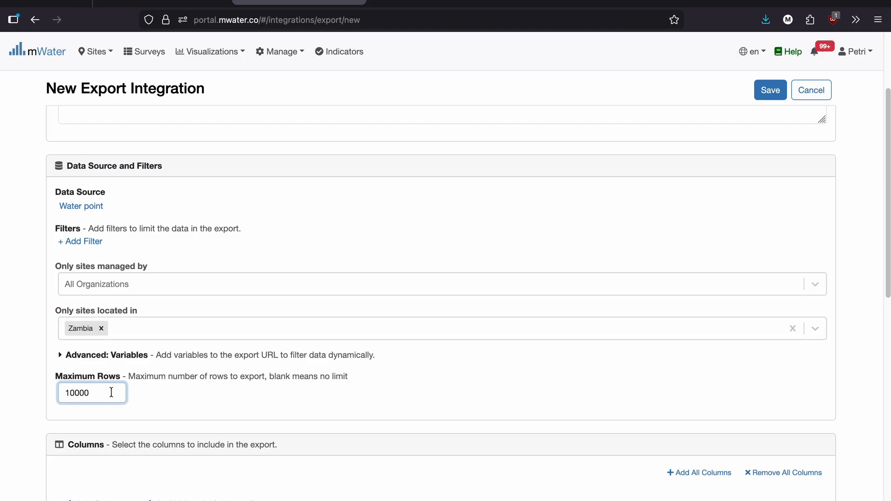
Enable the related indicator Water point functional status and add a filter on its Functional status field.
{"action": "left_click", "coordinate": [84, 242]}
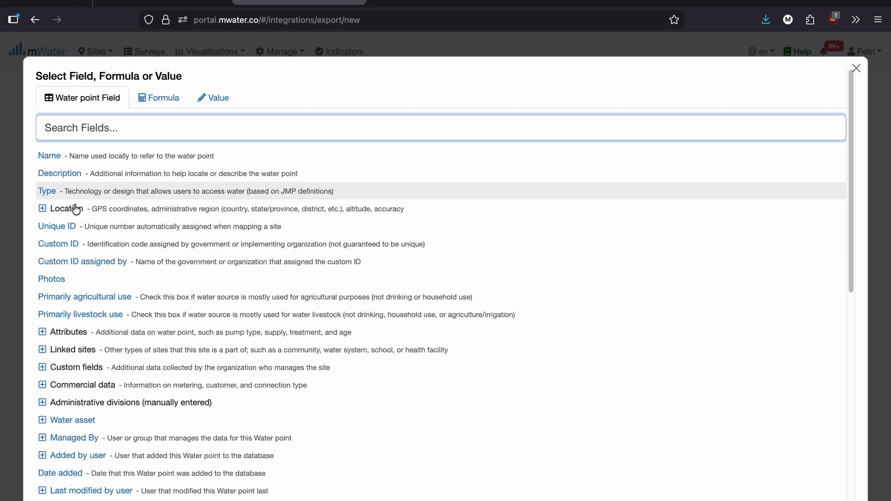
{"action": "scroll", "coordinate": [75, 210], "scroll_direction": "down", "scroll_amount": 8}
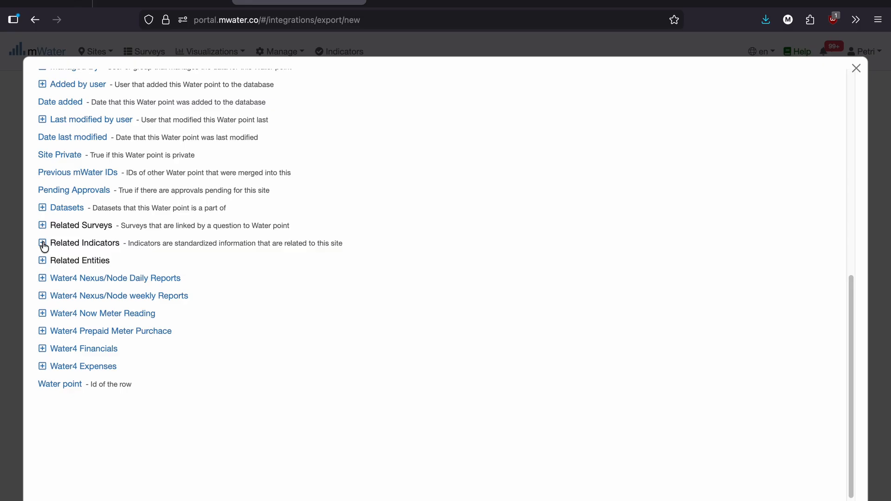
{"action": "left_click", "coordinate": [43, 243]}
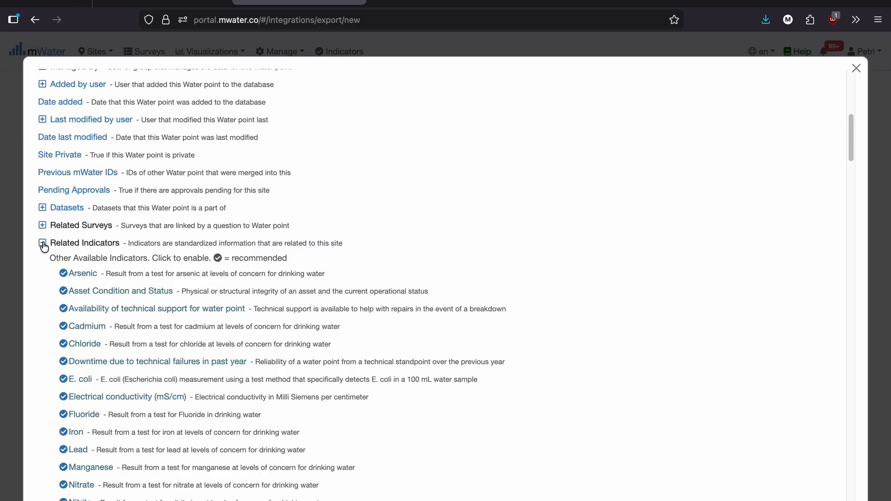
{"action": "scroll", "coordinate": [150, 309], "scroll_direction": "down", "scroll_amount": 15}
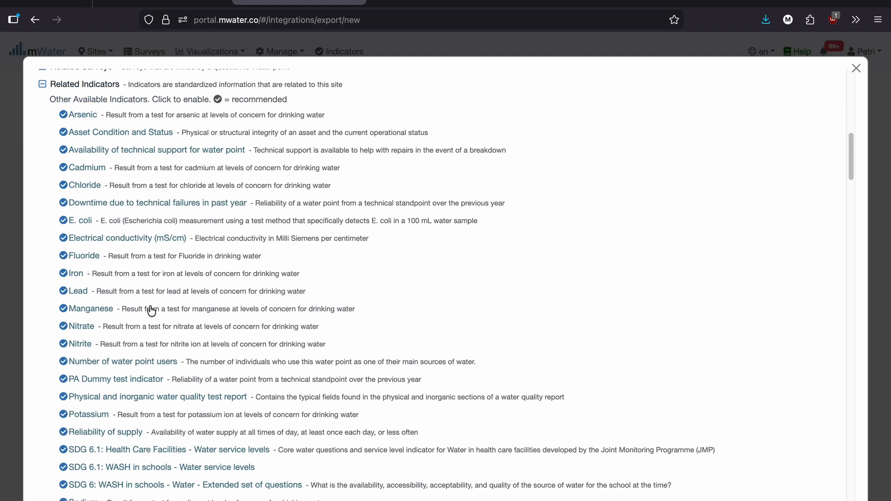
{"action": "scroll", "coordinate": [151, 308], "scroll_direction": "down", "scroll_amount": 4}
{"action": "scroll", "coordinate": [143, 292], "scroll_direction": "up", "scroll_amount": 5}
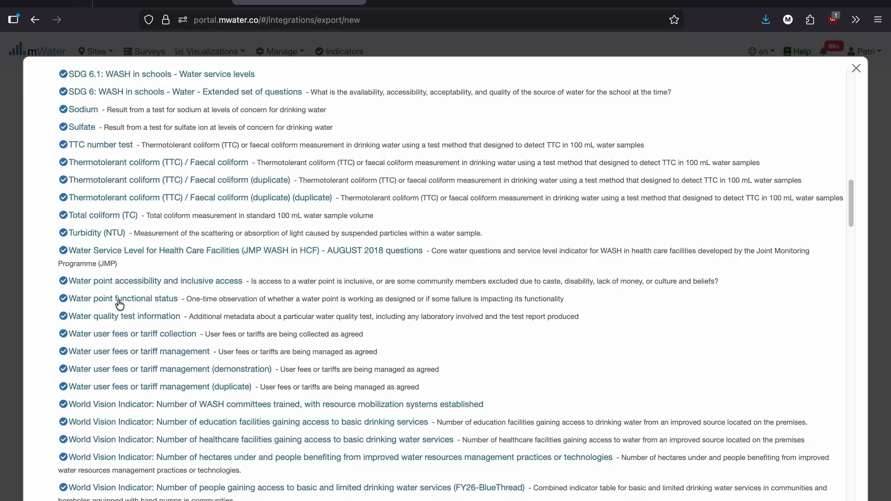
{"action": "scroll", "coordinate": [149, 315], "scroll_direction": "up", "scroll_amount": 7}
{"action": "scroll", "coordinate": [146, 324], "scroll_direction": "up", "scroll_amount": 4}
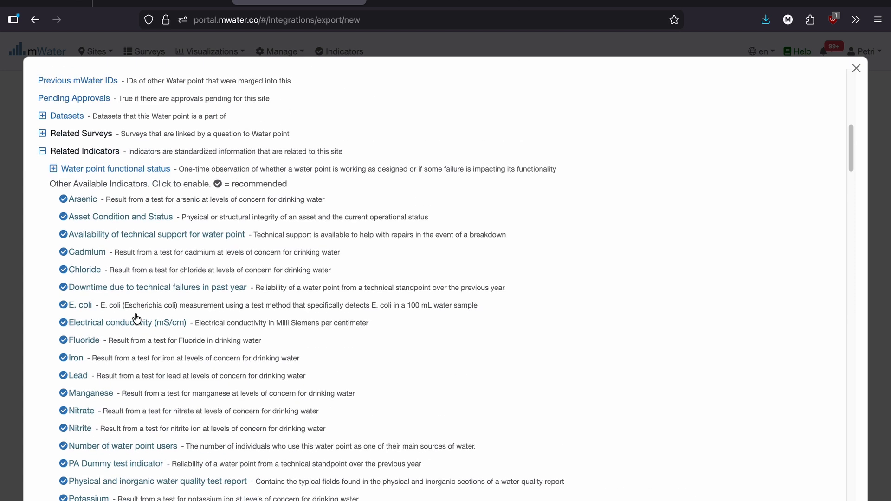
{"action": "left_click", "coordinate": [53, 199]}
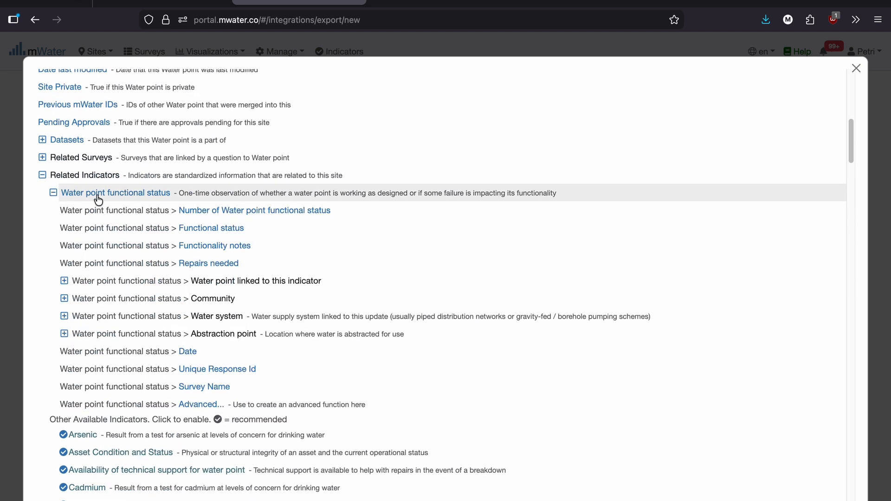
{"action": "left_click", "coordinate": [206, 227]}
Set the functional status filter's condition to "is not blank".
{"action": "left_click", "coordinate": [113, 240]}
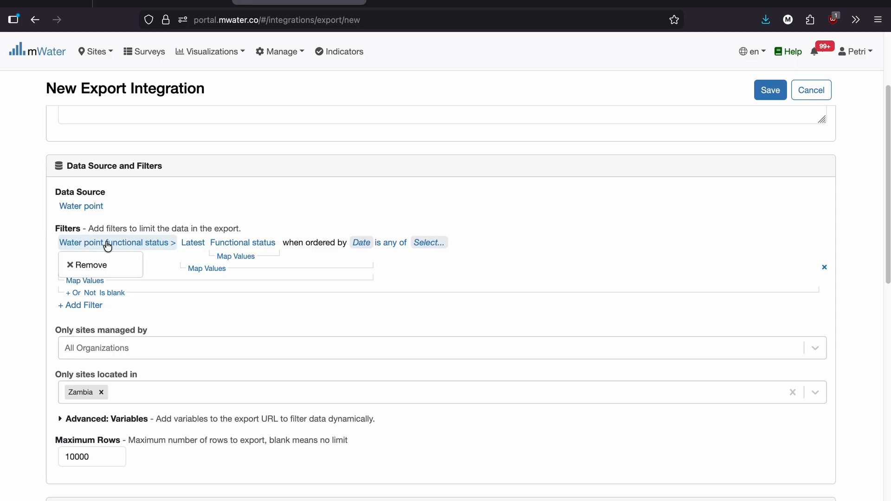
{"action": "left_click", "coordinate": [390, 242]}
{"action": "left_click", "coordinate": [402, 332]}
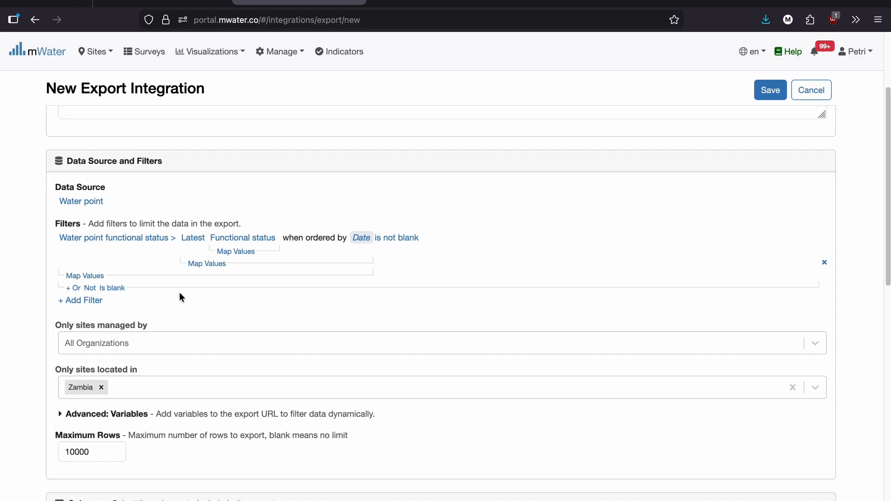
Add the Name, Type, GPS Location and Unique ID columns to the export.
{"action": "scroll", "coordinate": [179, 291], "scroll_direction": "down", "scroll_amount": 3}
{"action": "scroll", "coordinate": [109, 317], "scroll_direction": "down", "scroll_amount": 5}
{"action": "left_click", "coordinate": [67, 275]}
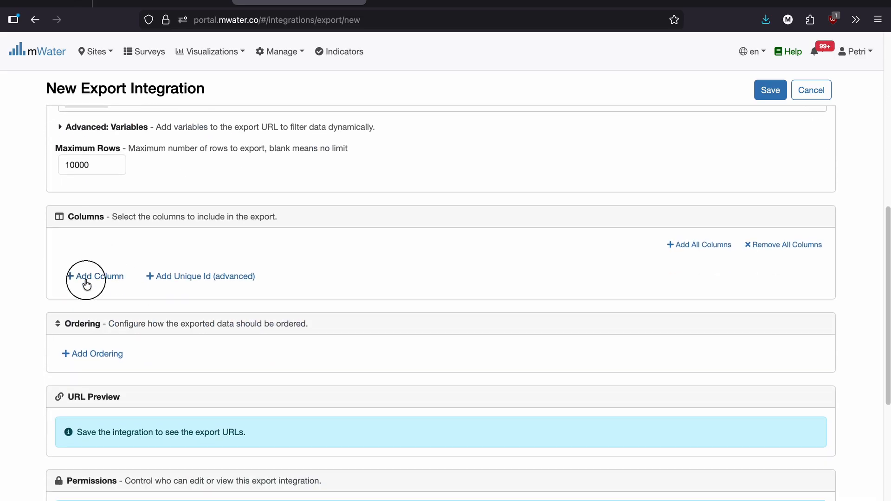
{"action": "left_click", "coordinate": [109, 176]}
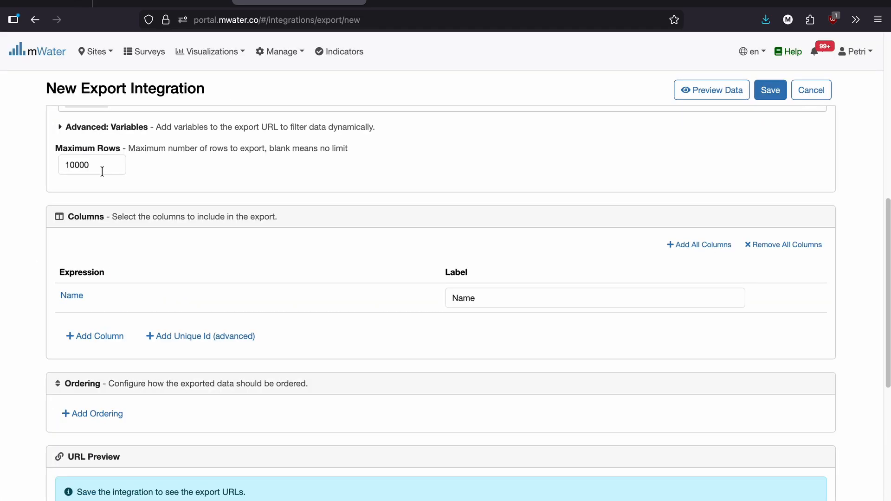
{"action": "left_click", "coordinate": [93, 337]}
{"action": "left_click", "coordinate": [46, 209]}
{"action": "left_click", "coordinate": [88, 336]}
{"action": "left_click", "coordinate": [42, 226]}
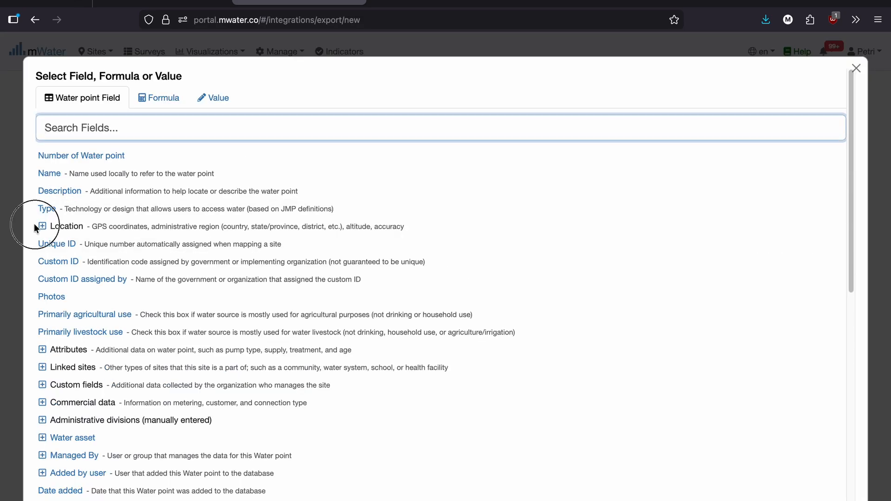
{"action": "left_click", "coordinate": [86, 246]}
{"action": "left_click", "coordinate": [99, 380]}
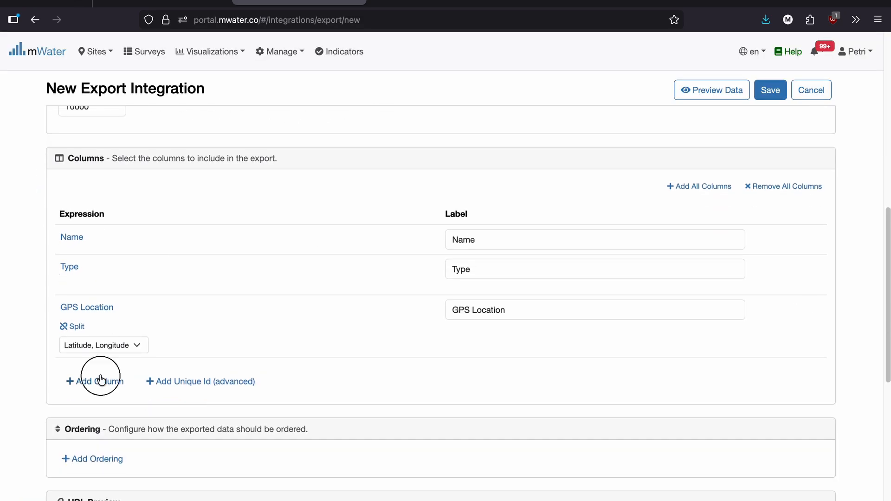
{"action": "left_click", "coordinate": [42, 241]}
{"action": "scroll", "coordinate": [114, 297], "scroll_direction": "down", "scroll_amount": 1}
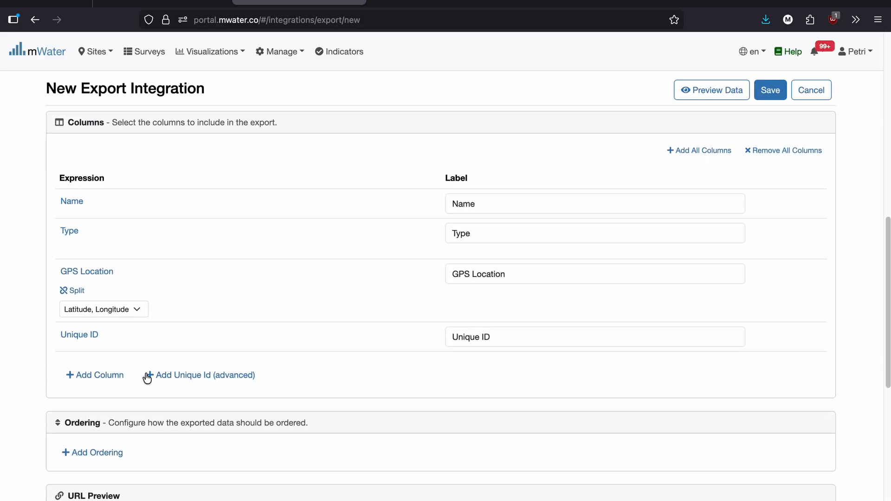
Add an export column for Functional status from the related indicator Water point functional status.
{"action": "left_click", "coordinate": [113, 372]}
{"action": "scroll", "coordinate": [102, 362], "scroll_direction": "down", "scroll_amount": 3}
{"action": "scroll", "coordinate": [74, 358], "scroll_direction": "down", "scroll_amount": 3}
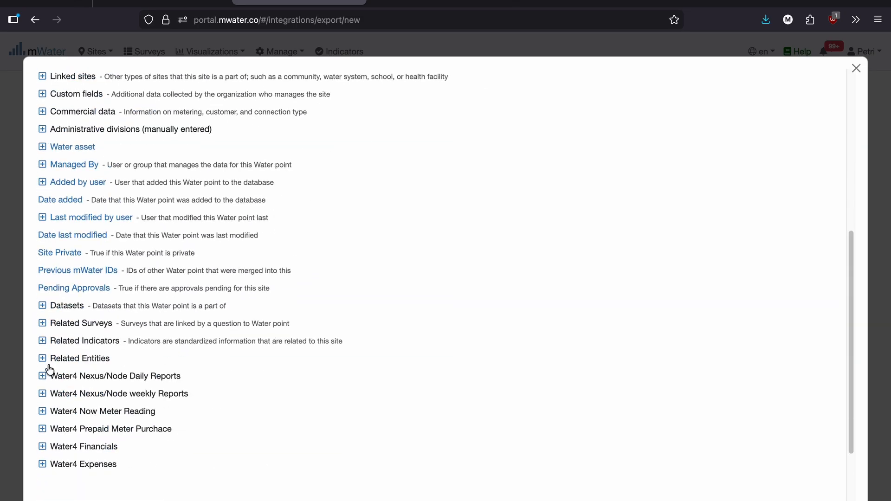
{"action": "left_click", "coordinate": [42, 341]}
{"action": "left_click", "coordinate": [53, 359]}
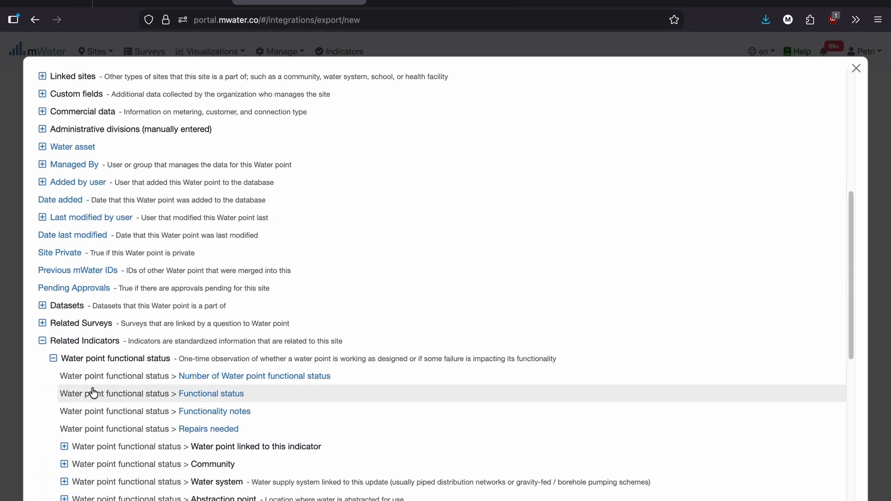
{"action": "left_click", "coordinate": [90, 393]}
Add an export column for Date from the related indicator Water point functional status.
{"action": "left_click", "coordinate": [103, 436]}
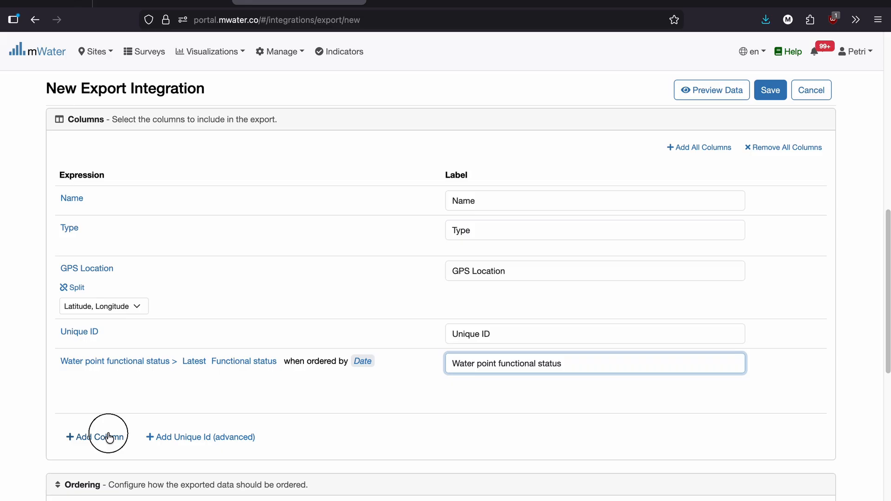
{"action": "scroll", "coordinate": [54, 390], "scroll_direction": "down", "scroll_amount": 5}
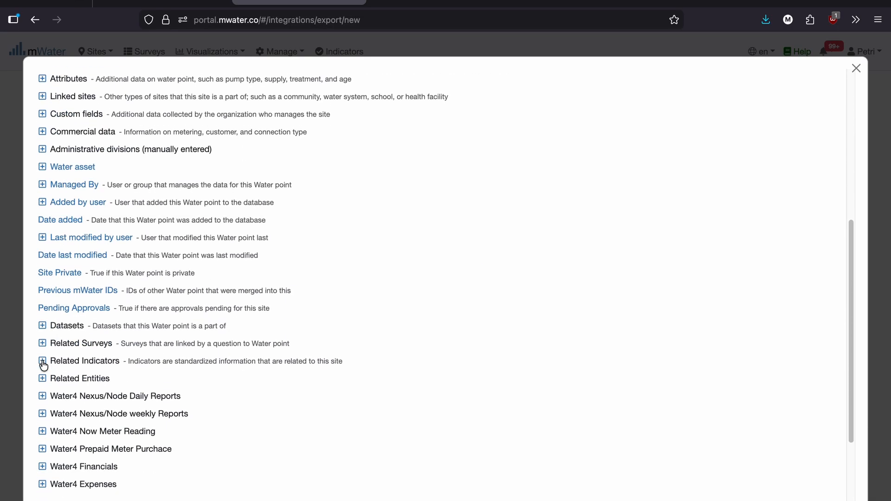
{"action": "left_click", "coordinate": [42, 361]}
{"action": "left_click", "coordinate": [53, 378]}
{"action": "scroll", "coordinate": [111, 410], "scroll_direction": "down", "scroll_amount": 1}
{"action": "scroll", "coordinate": [111, 409], "scroll_direction": "down", "scroll_amount": 2}
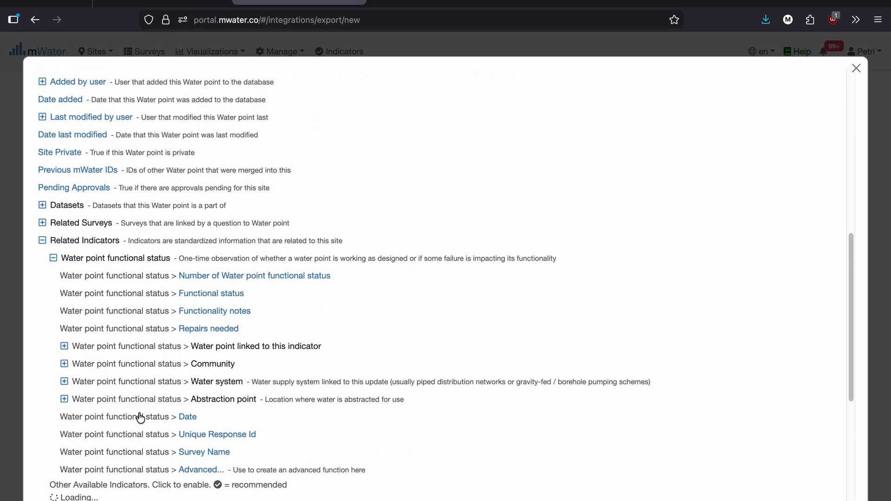
{"action": "left_click", "coordinate": [113, 415]}
Change the label of the latest Date export column to "Water point functional status date".
{"action": "left_click", "coordinate": [453, 429]}
{"action": "left_click_drag", "start_coordinate": [452, 429], "coordinate": [610, 424]}
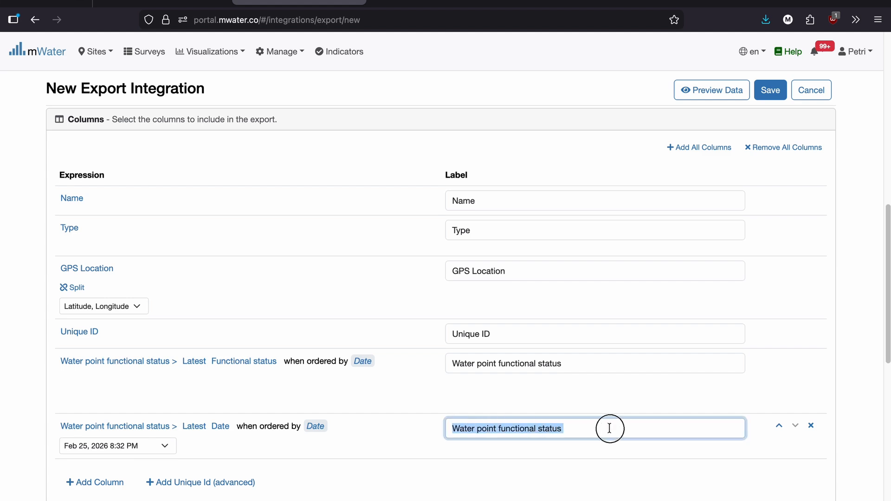
{"action": "left_click_drag", "start_coordinate": [482, 363], "coordinate": [569, 422]}
{"action": "left_click", "coordinate": [569, 423]}
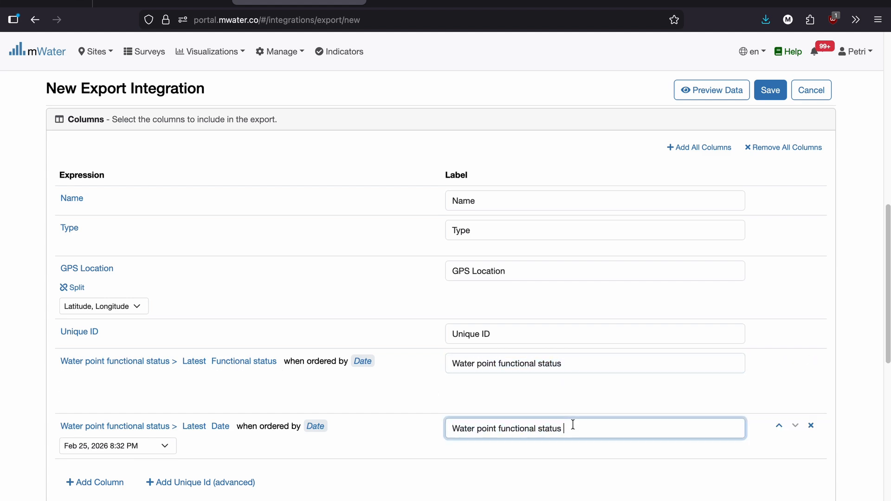
{"action": "type", "text": "Date"}
{"action": "left_click", "coordinate": [568, 428]}
{"action": "key", "text": "BackSpace"}
{"action": "type", "text": "date"}
Save the new export integration and inspect its CSV export URL.
{"action": "scroll", "coordinate": [390, 395], "scroll_direction": "down", "scroll_amount": 3}
{"action": "left_click", "coordinate": [391, 394]}
{"action": "scroll", "coordinate": [371, 399], "scroll_direction": "down", "scroll_amount": 2}
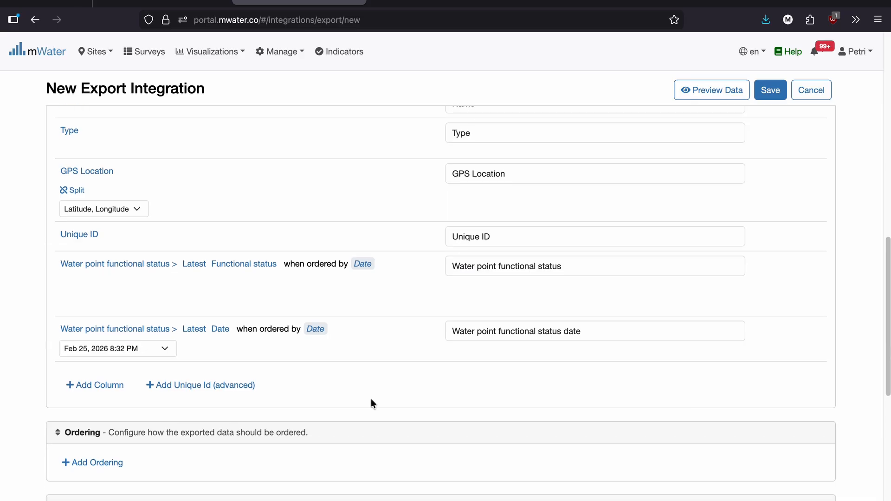
{"action": "scroll", "coordinate": [161, 367], "scroll_direction": "down", "scroll_amount": 2}
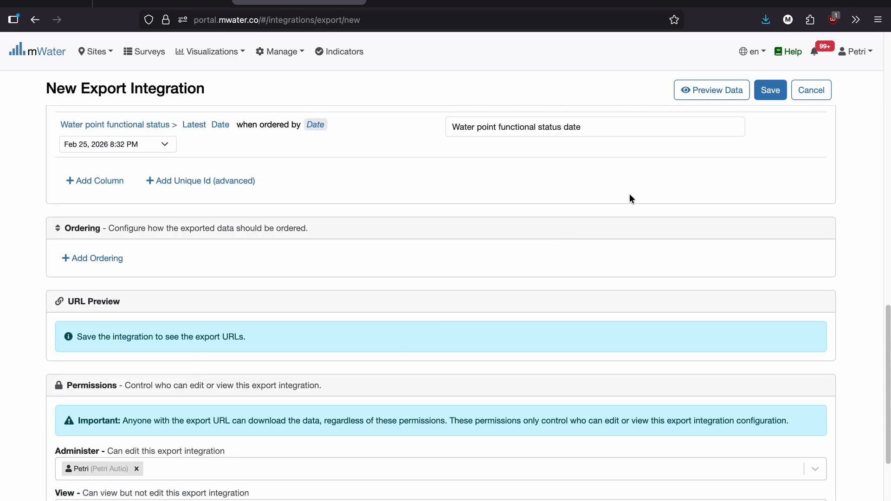
{"action": "left_click", "coordinate": [766, 96]}
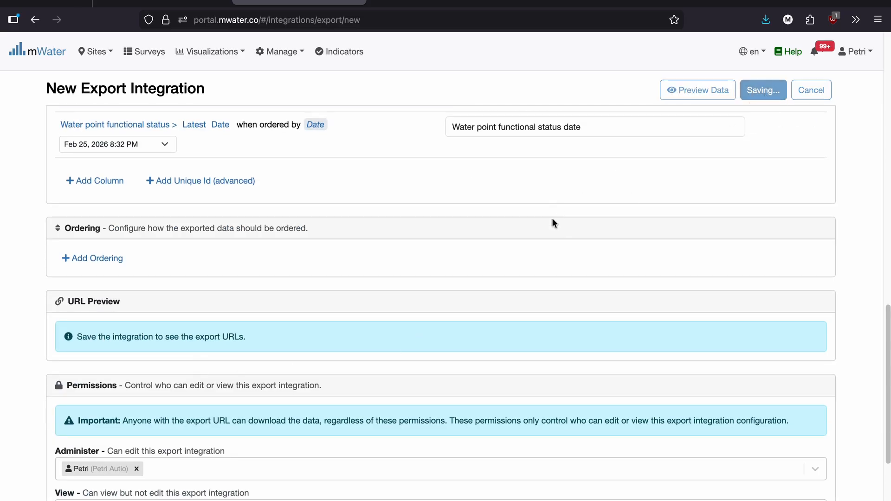
{"action": "scroll", "coordinate": [371, 225], "scroll_direction": "down", "scroll_amount": 4}
{"action": "scroll", "coordinate": [358, 223], "scroll_direction": "up", "scroll_amount": 2}
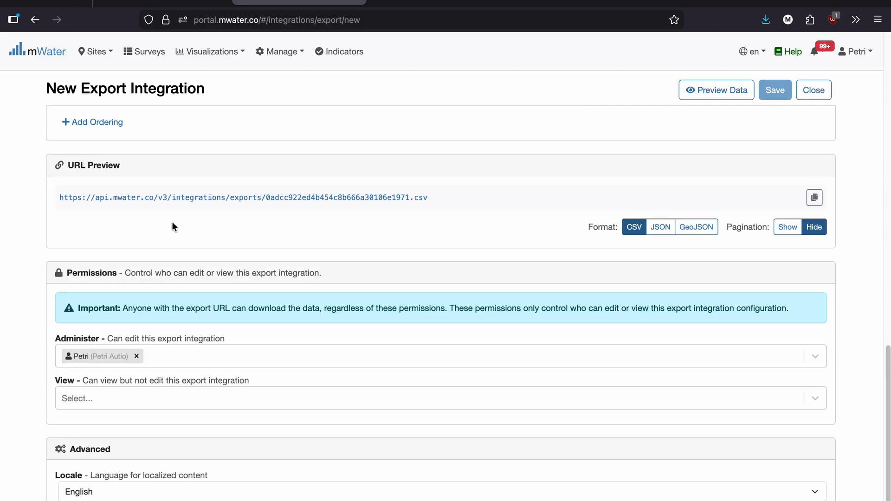
{"action": "triple_click", "coordinate": [469, 197]}
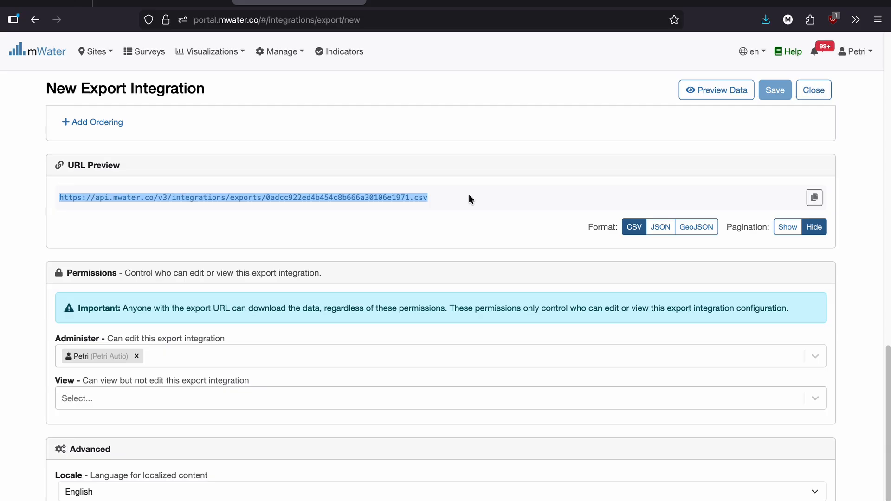
{"action": "left_click", "coordinate": [469, 196]}
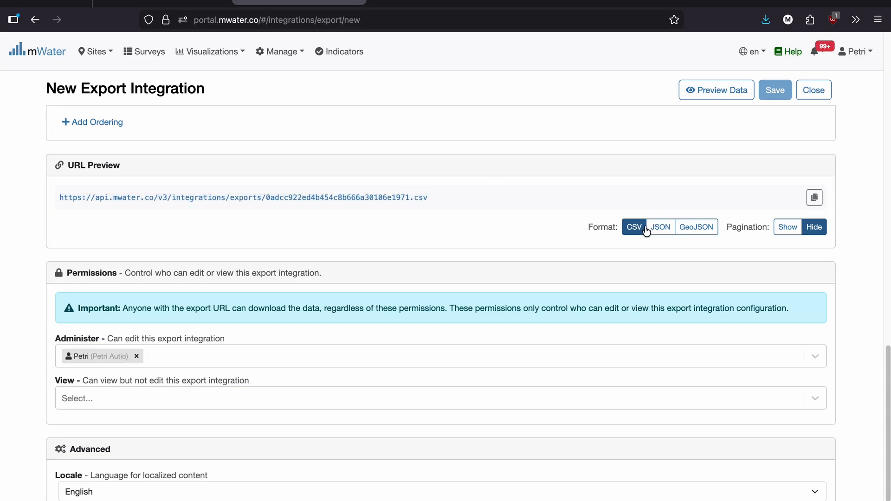
Switch the format of the export URL to GeoJSON.
{"action": "left_click", "coordinate": [660, 227]}
{"action": "left_click", "coordinate": [696, 226]}
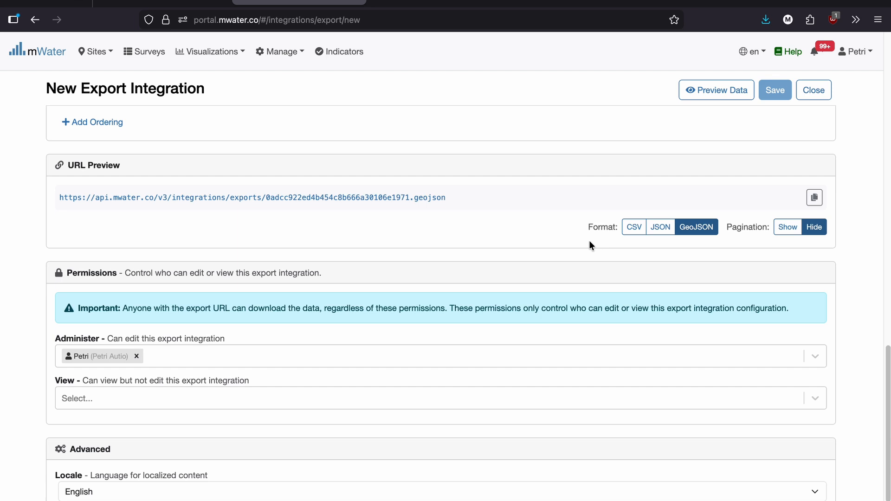
{"action": "triple_click", "coordinate": [467, 204]}
{"action": "left_click", "coordinate": [381, 242]}
Review the export integration's permissions, locale and integration code, comparing the code with the export URL.
{"action": "scroll", "coordinate": [288, 302], "scroll_direction": "down", "scroll_amount": 2}
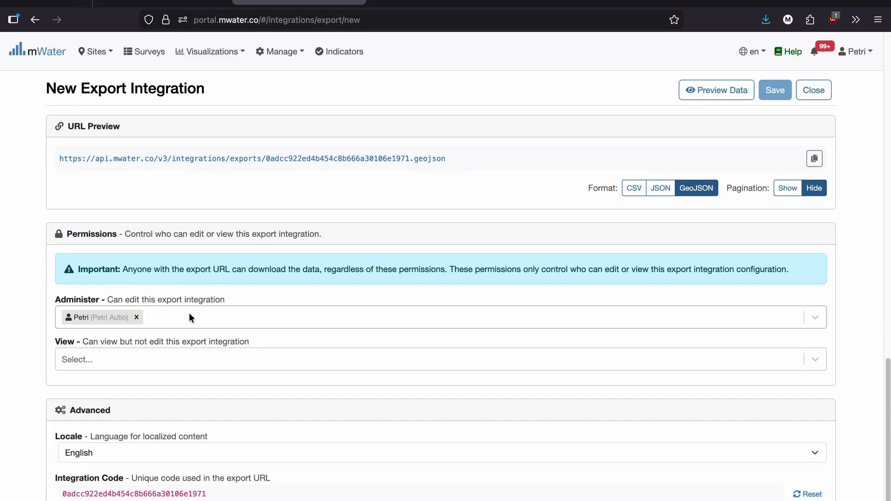
{"action": "scroll", "coordinate": [191, 321], "scroll_direction": "up", "scroll_amount": 2}
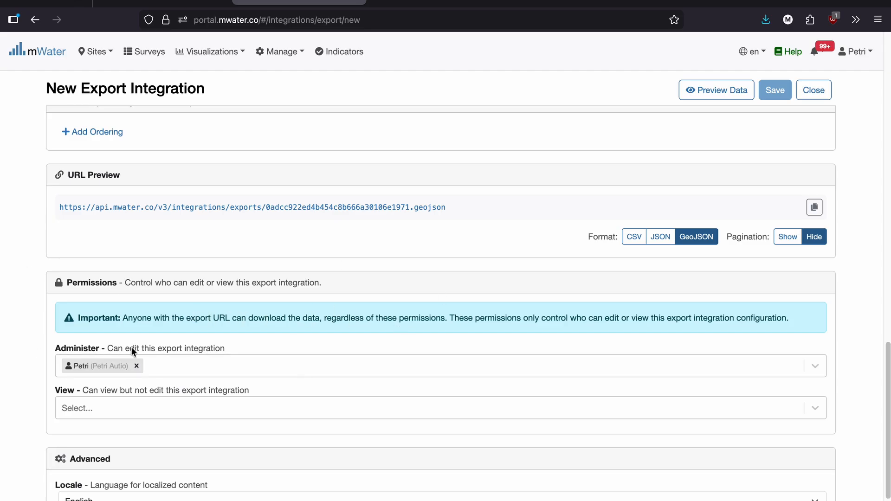
{"action": "scroll", "coordinate": [274, 276], "scroll_direction": "up", "scroll_amount": 3}
{"action": "scroll", "coordinate": [288, 227], "scroll_direction": "down", "scroll_amount": 2}
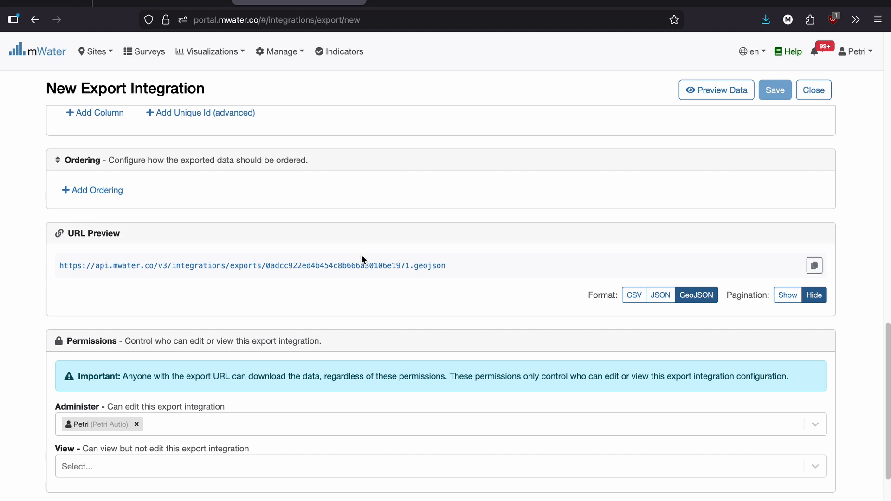
{"action": "scroll", "coordinate": [359, 287], "scroll_direction": "down", "scroll_amount": 3}
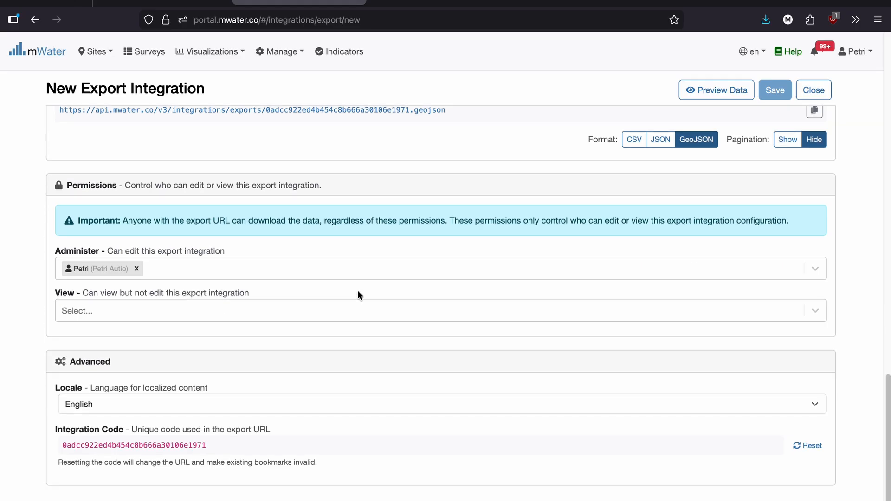
{"action": "scroll", "coordinate": [515, 333], "scroll_direction": "up", "scroll_amount": 1}
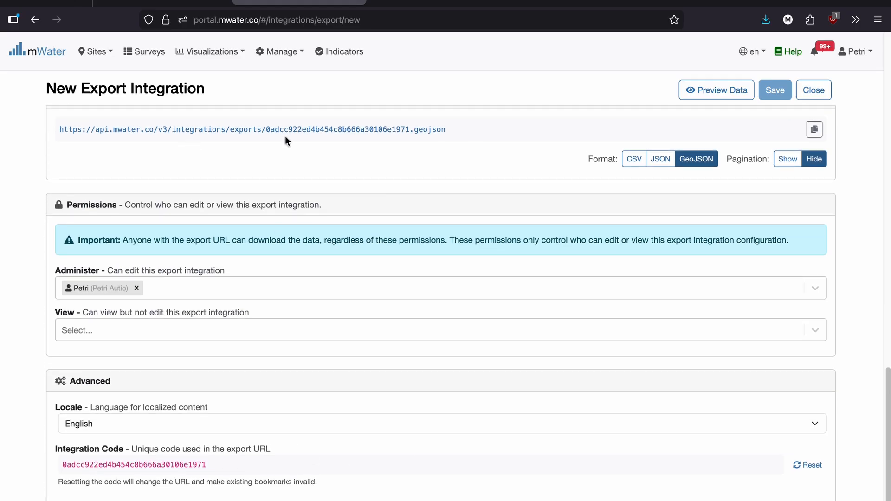
{"action": "scroll", "coordinate": [559, 360], "scroll_direction": "down", "scroll_amount": 1}
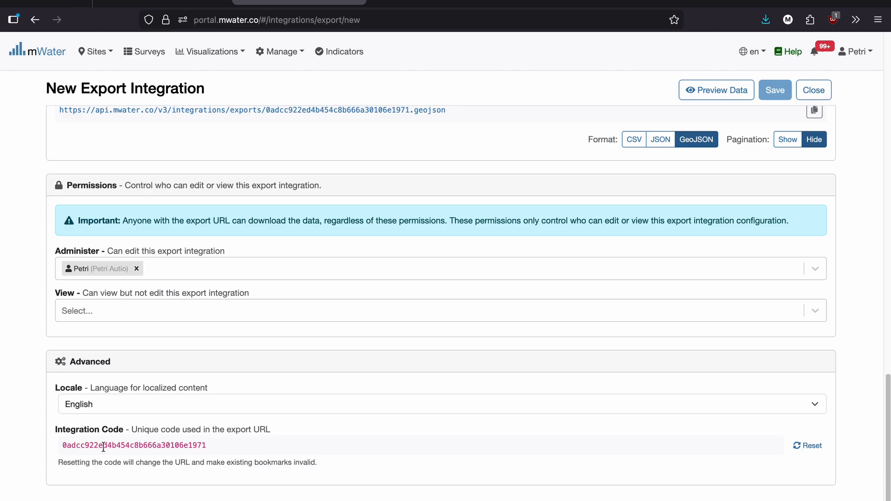
{"action": "scroll", "coordinate": [371, 438], "scroll_direction": "up", "scroll_amount": 5}
{"action": "scroll", "coordinate": [471, 432], "scroll_direction": "down", "scroll_amount": 7}
Reset the integration code used in the export URL and save the integration.
{"action": "left_click", "coordinate": [807, 415]}
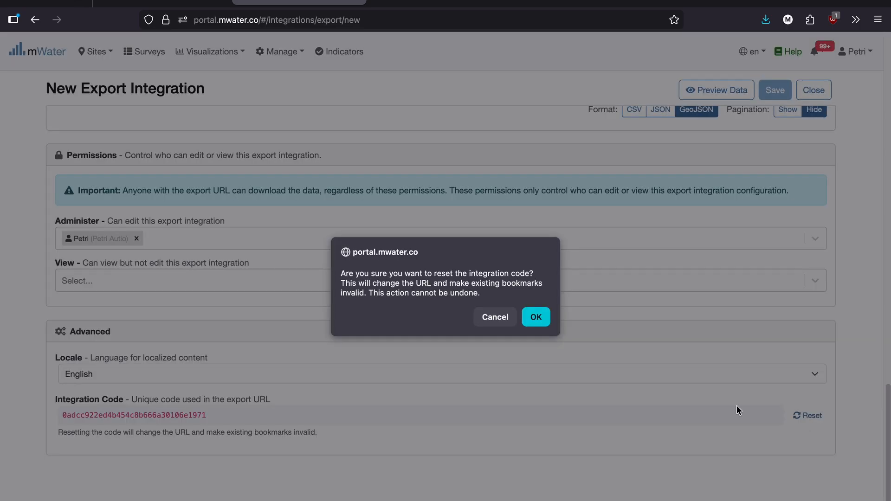
{"action": "left_click", "coordinate": [526, 316]}
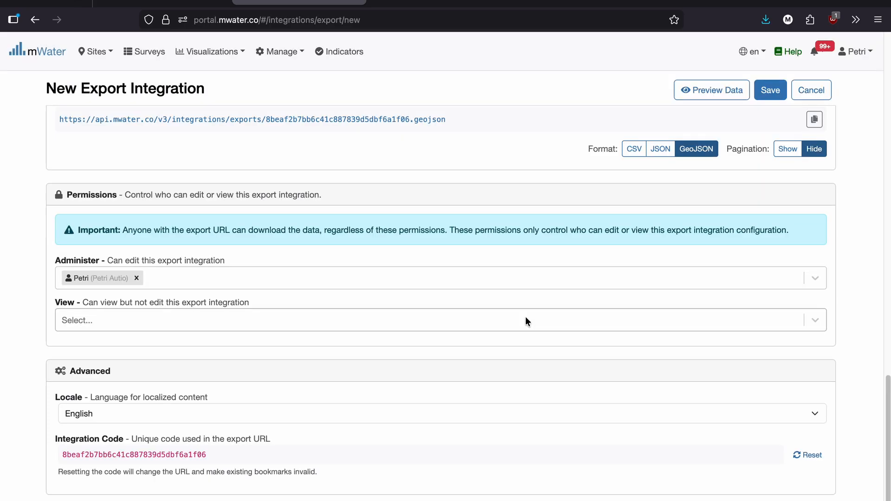
{"action": "scroll", "coordinate": [349, 240], "scroll_direction": "up", "scroll_amount": 5}
{"action": "triple_click", "coordinate": [396, 243]}
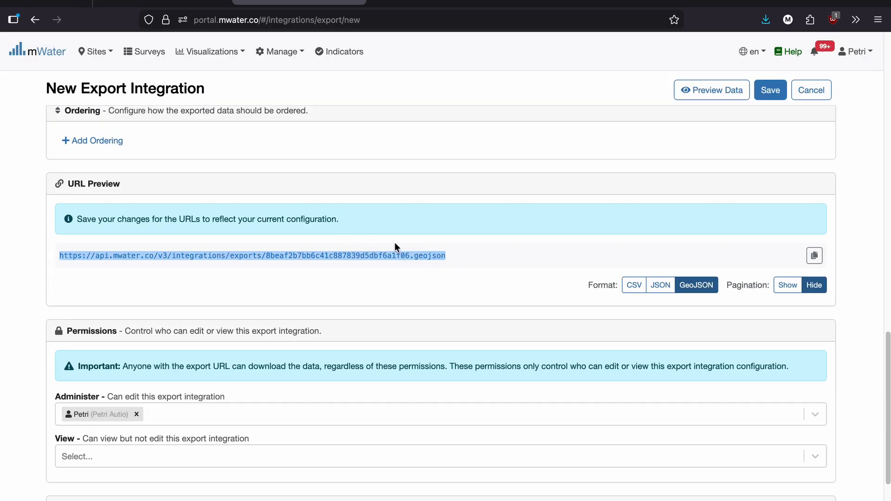
{"action": "left_click", "coordinate": [770, 90]}
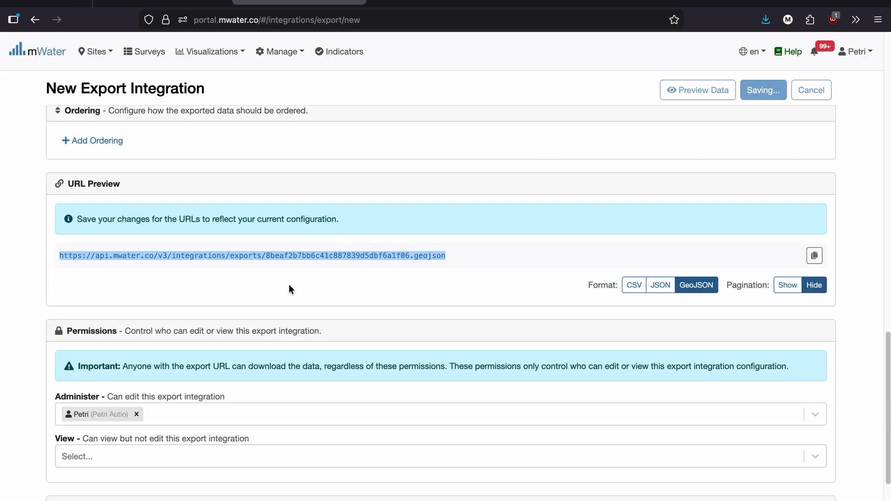
Copy the new GeoJSON export URL, switch to Power BI and load it as a Web API data source with anonymous authentication.
{"action": "triple_click", "coordinate": [351, 215]}
{"action": "key", "text": "ctrl+c"}
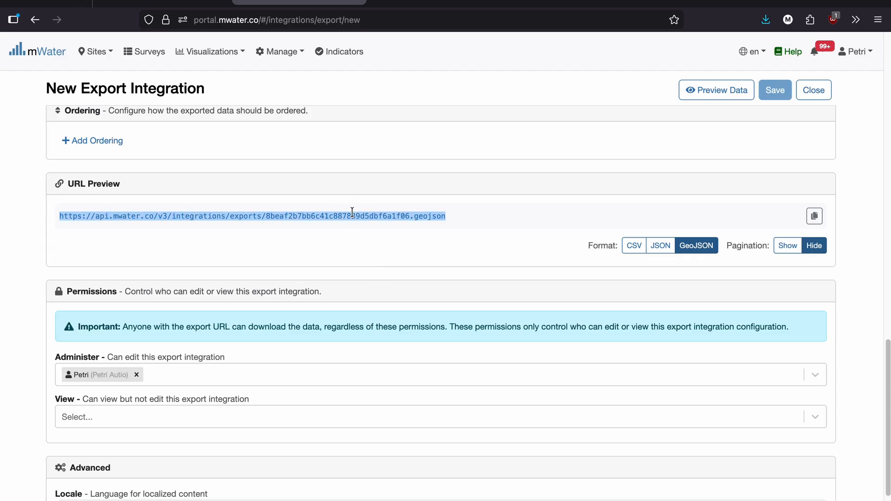
{"action": "left_click", "coordinate": [339, 217]}
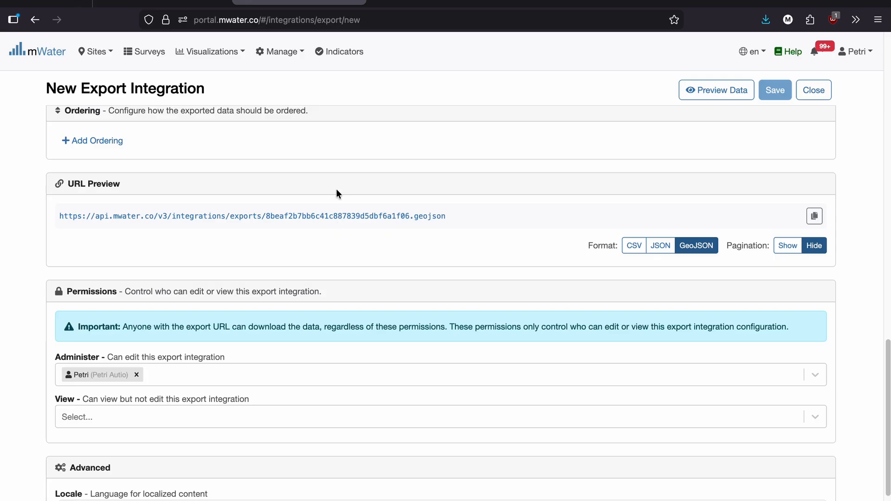
{"action": "left_click", "coordinate": [545, 2]}
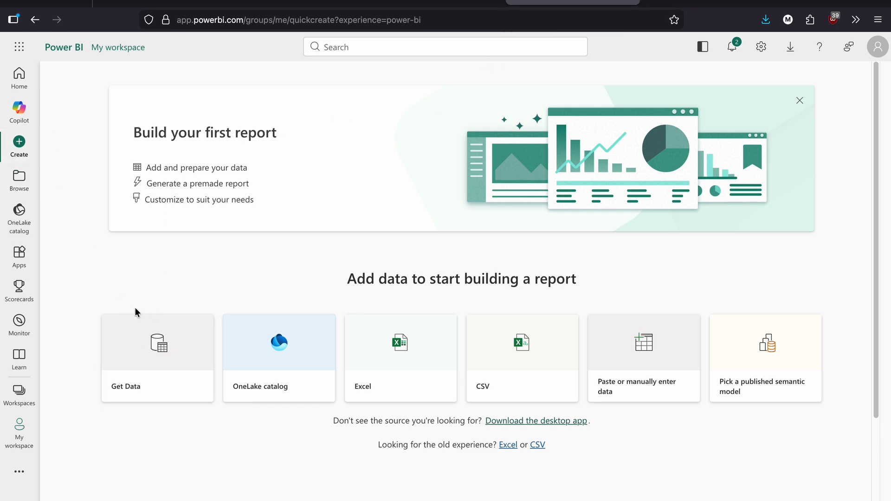
{"action": "left_click", "coordinate": [163, 370]}
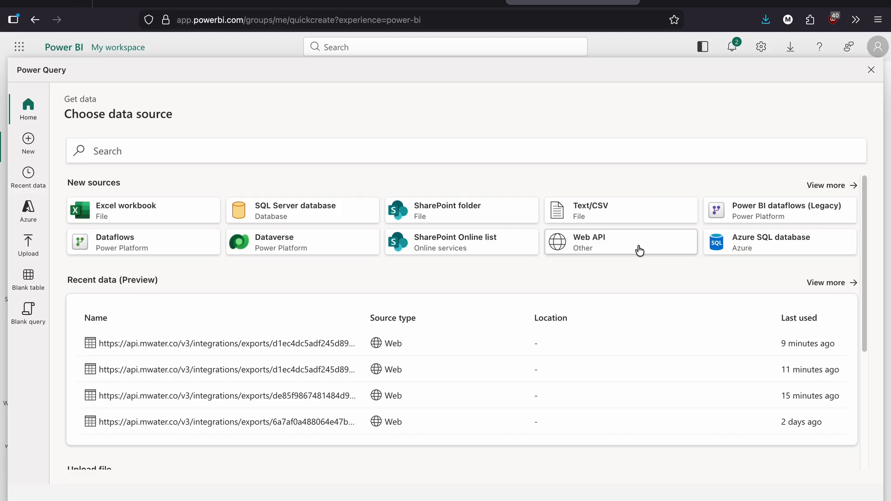
{"action": "left_click", "coordinate": [622, 251]}
{"action": "left_click", "coordinate": [356, 174]}
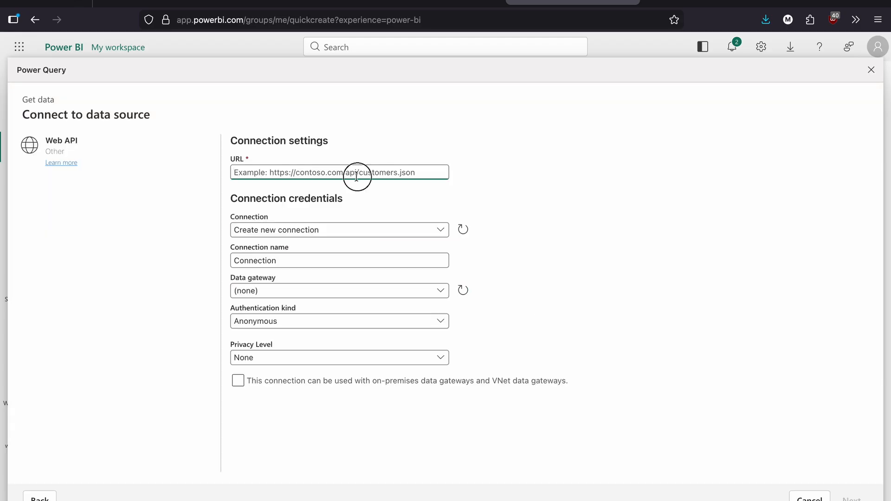
{"action": "key", "text": "ctrl+v"}
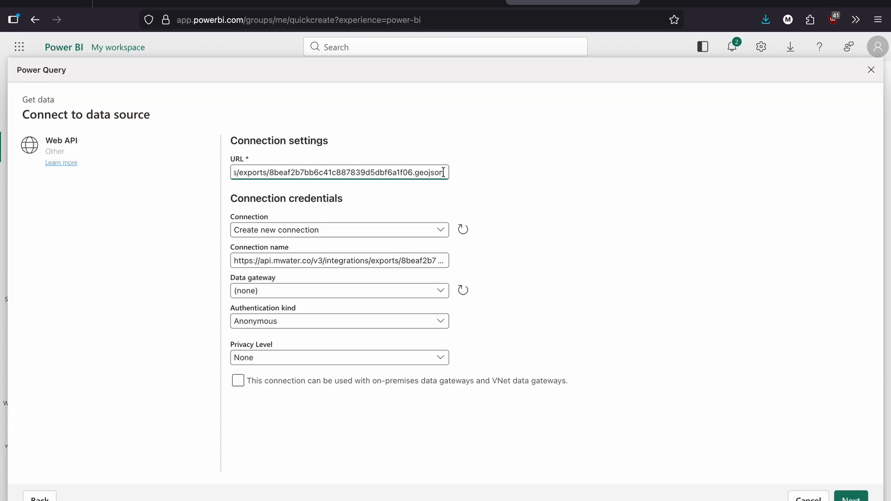
{"action": "left_click", "coordinate": [735, 418]}
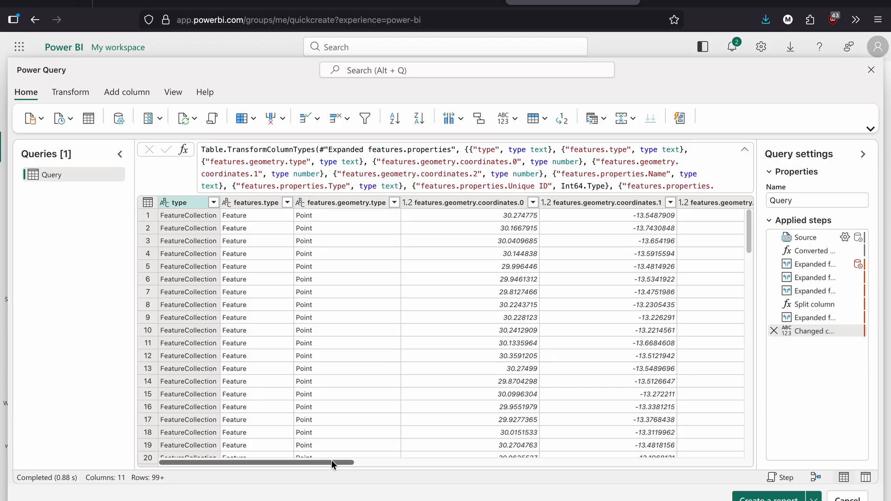
Create a new report in My workspace from the imported water point data, naming the semantic model "Test Report".
{"action": "left_click_drag", "start_coordinate": [333, 460], "coordinate": [738, 463]}
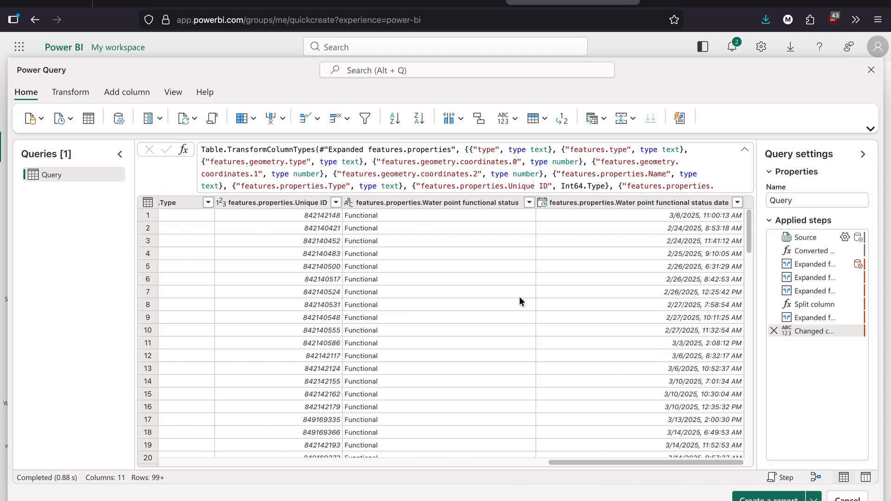
{"action": "left_click_drag", "start_coordinate": [748, 227], "coordinate": [728, 365]}
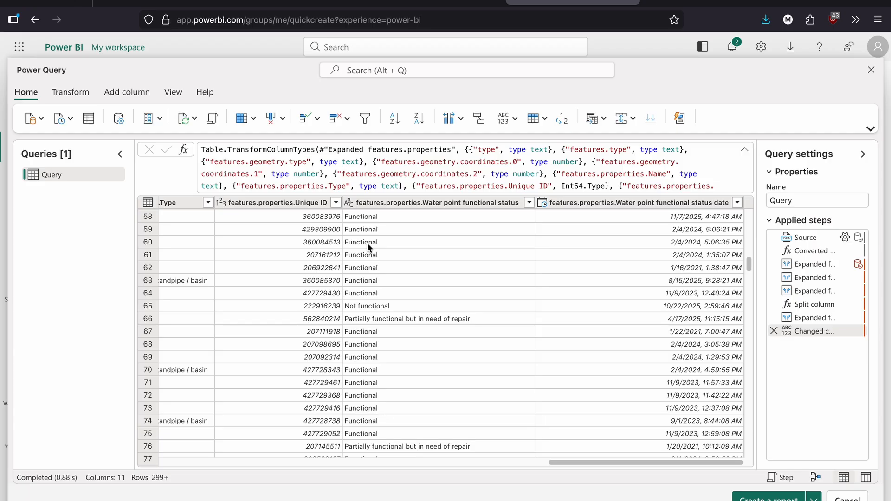
{"action": "left_click", "coordinate": [768, 498]}
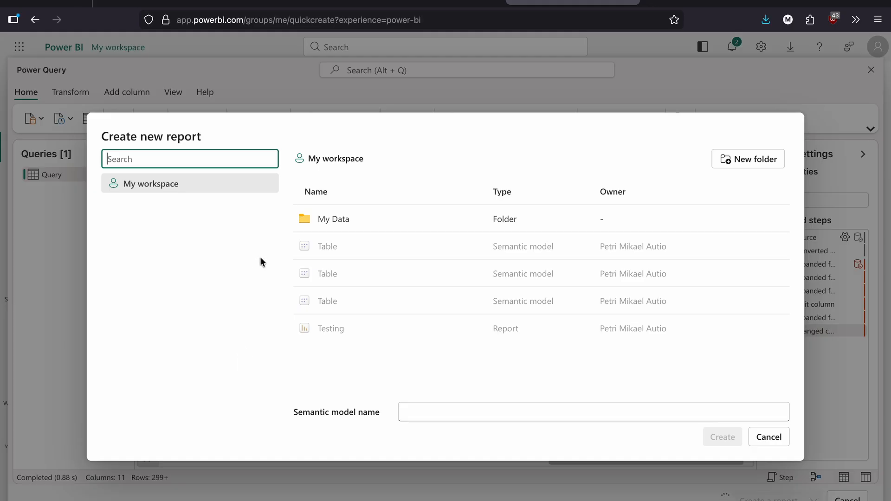
{"action": "left_click", "coordinate": [414, 405]}
{"action": "type", "text": "Test Report"}
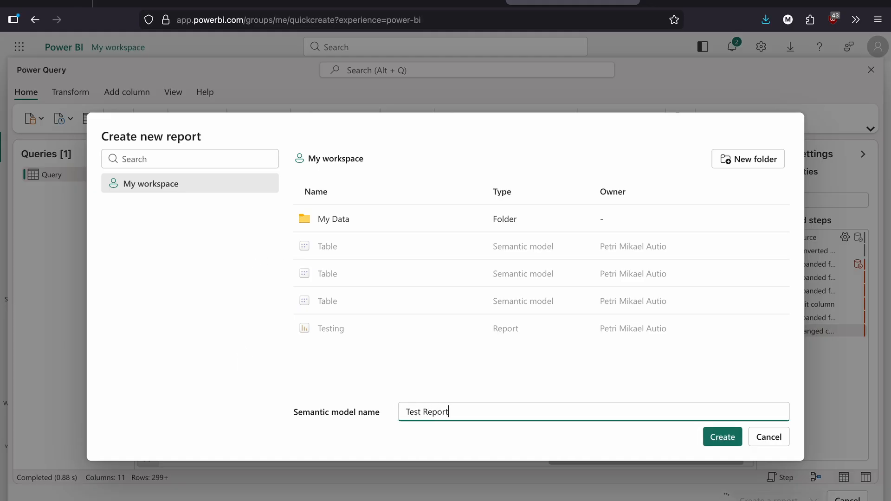
{"action": "left_click", "coordinate": [723, 436]}
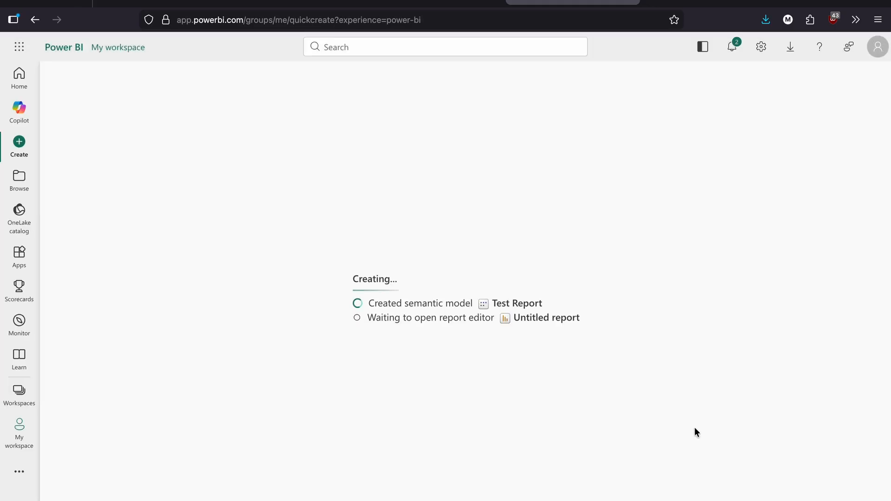